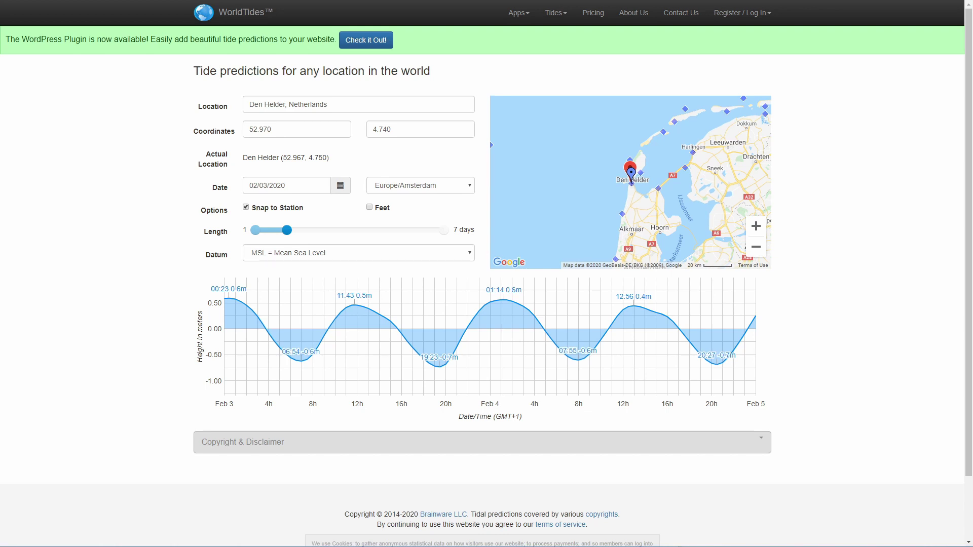
Change the WorldTides coordinates to latitude 43.05 and longitude 16.0999996
click(291, 131)
double_click(289, 131)
text(43.05)
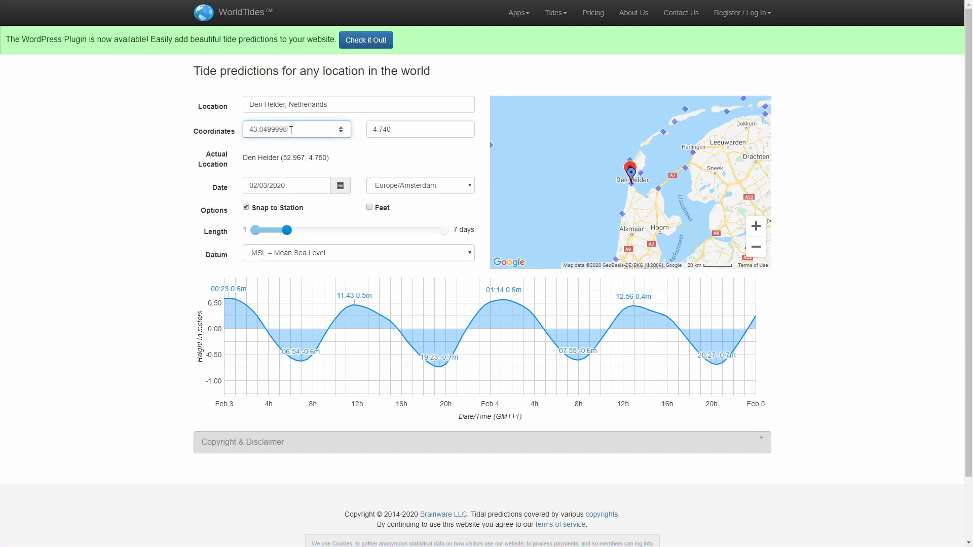
key(Tab)
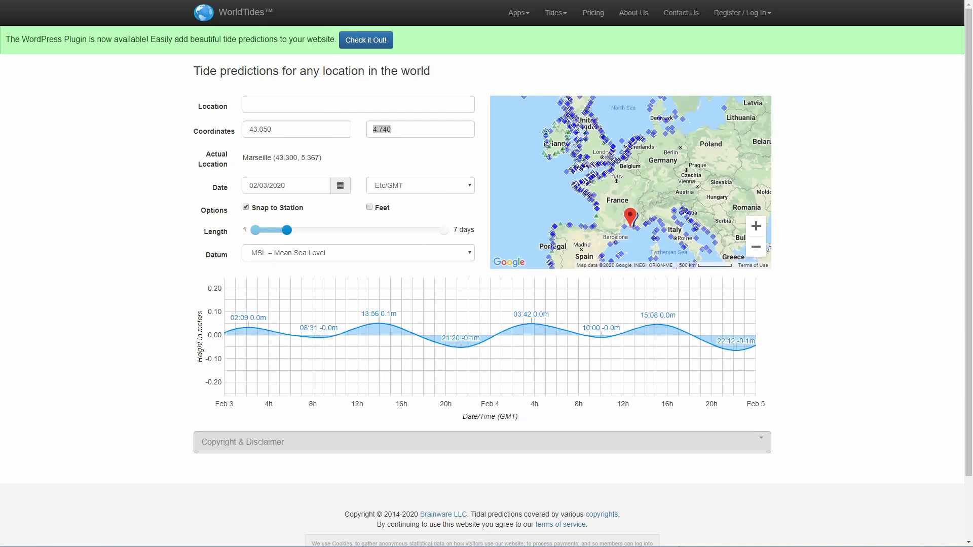
double_click(399, 128)
text(16.0999996)
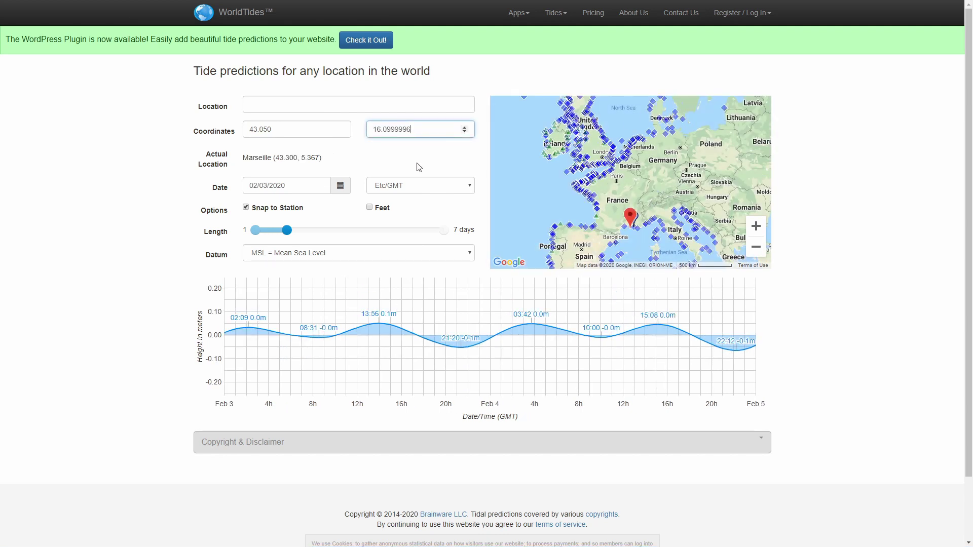
click(413, 163)
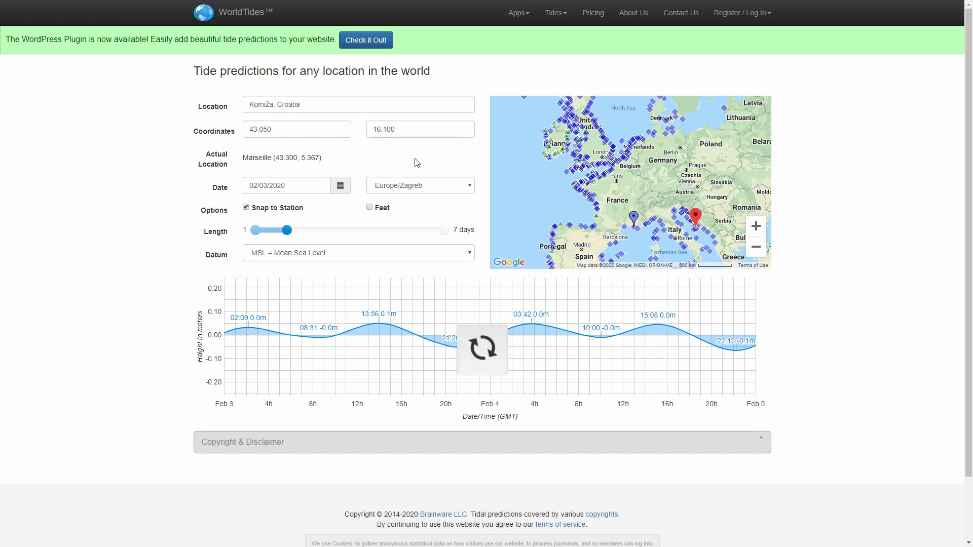
Zoom and pan the map in on Vis island and the Komiža marker
scroll(704, 231, down, 2)
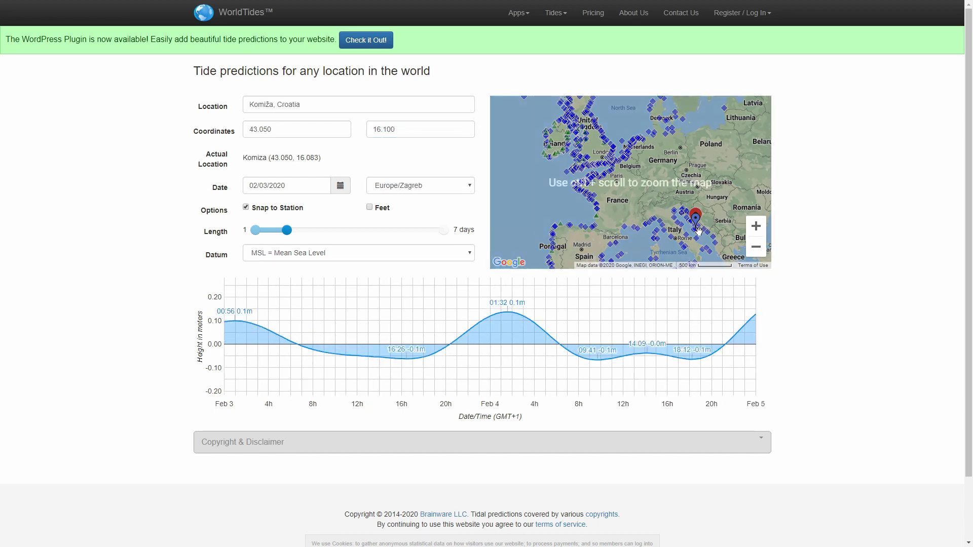
click(755, 228)
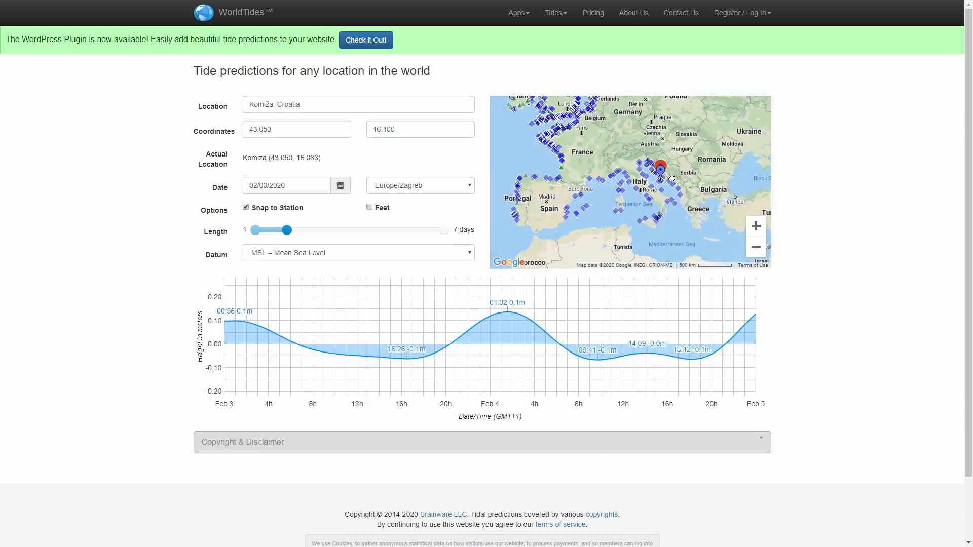
click(756, 228)
click(756, 226)
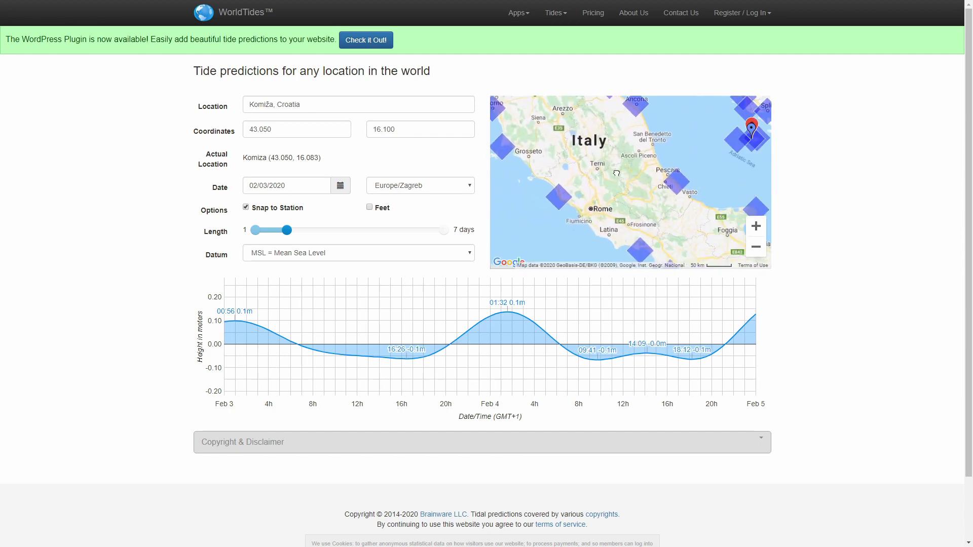
drag(712, 159, 636, 189)
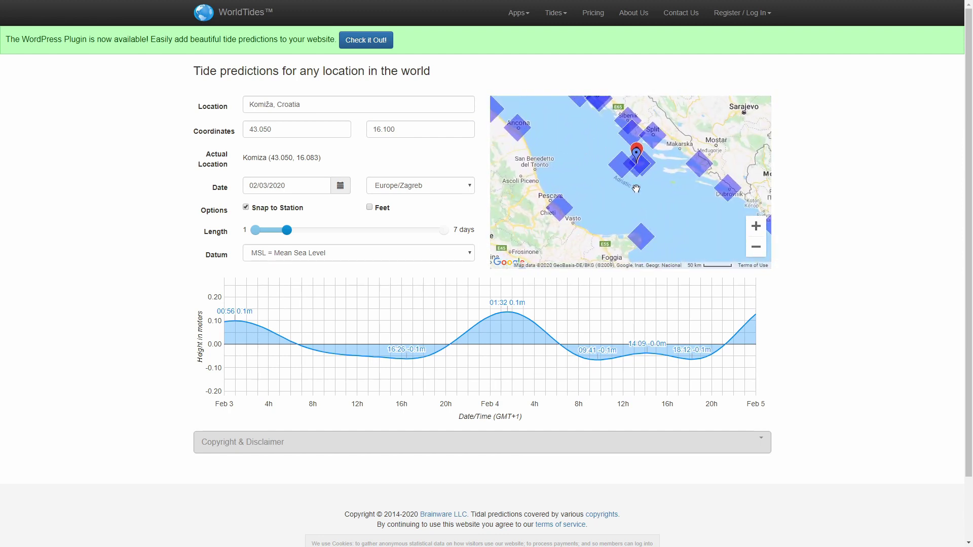
click(756, 227)
click(757, 231)
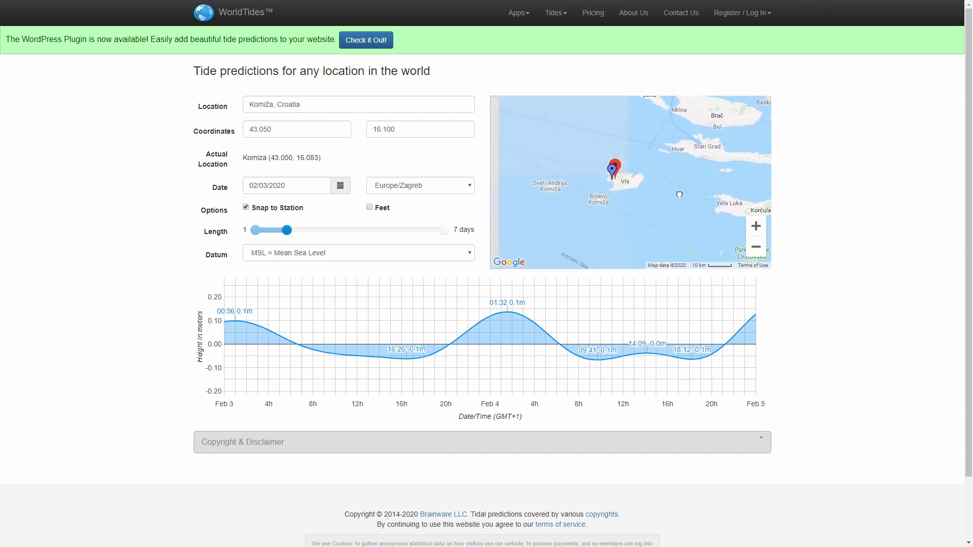
click(756, 227)
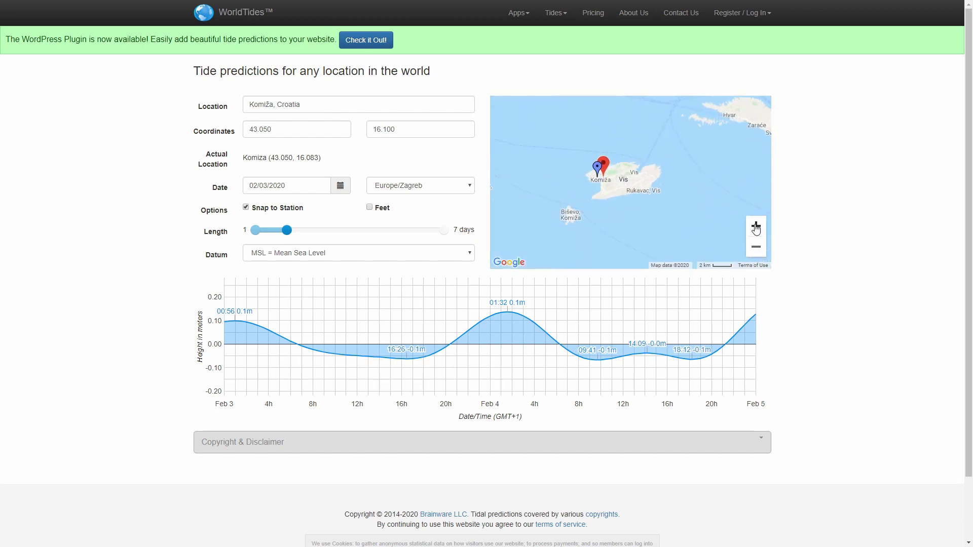
click(757, 227)
mouse_move(510, 174)
mouse_down()
mouse_move(637, 153)
mouse_move(637, 184)
mouse_up()
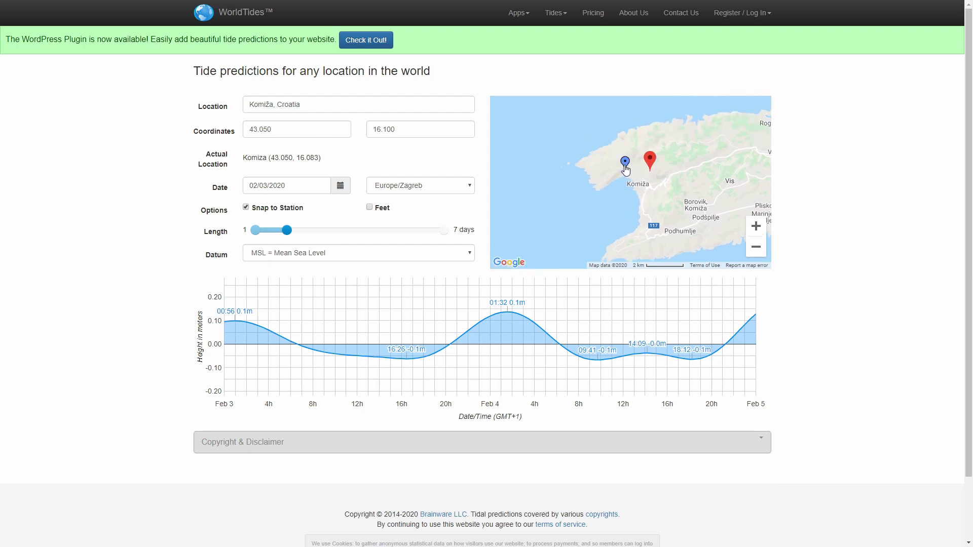
Zoom in further and pin the location in Komiža town
click(755, 226)
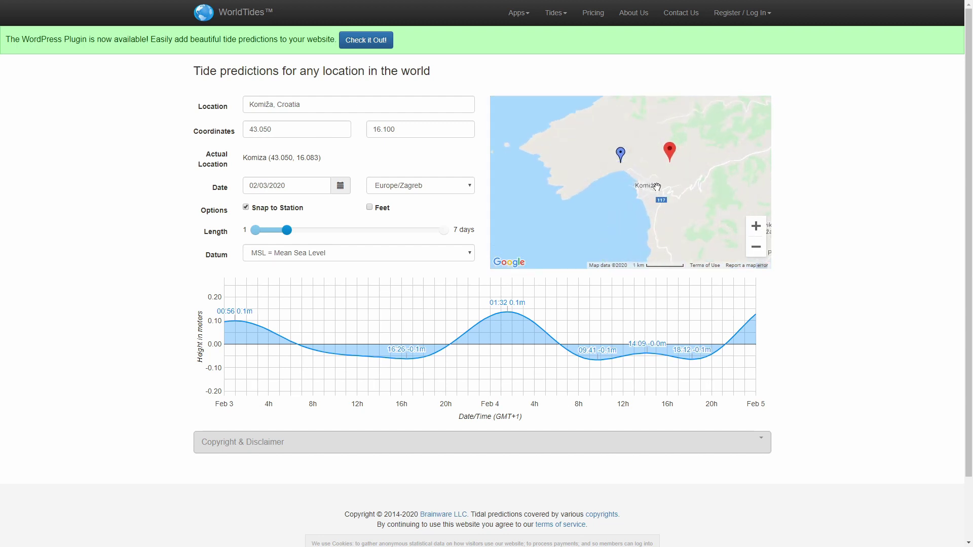
click(756, 226)
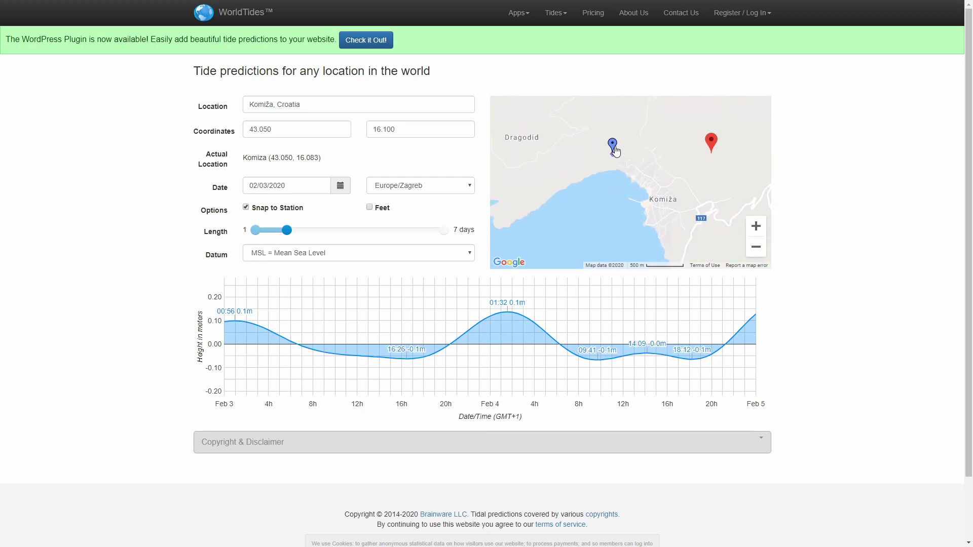
click(620, 168)
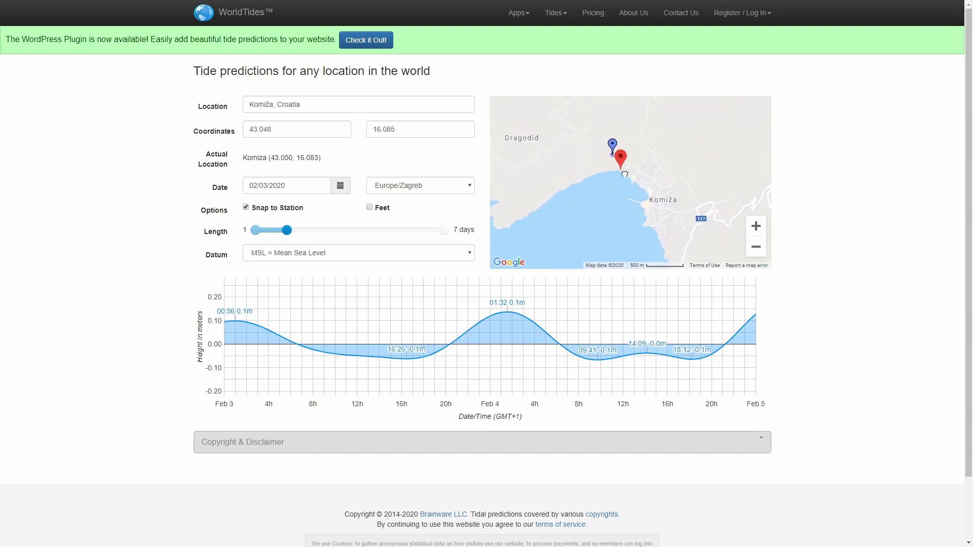
click(641, 203)
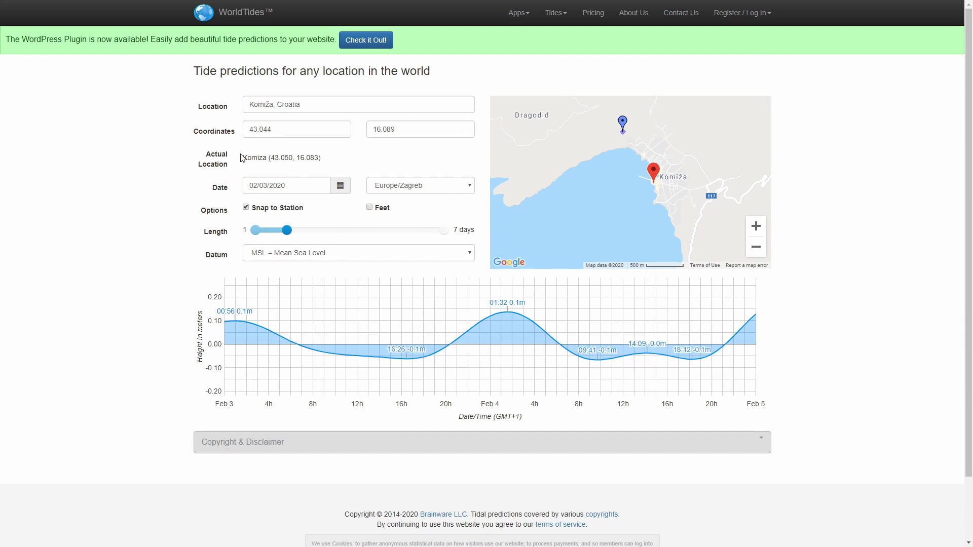
Select the new latitude 43.044 and longitude 16.089 values
double_click(296, 129)
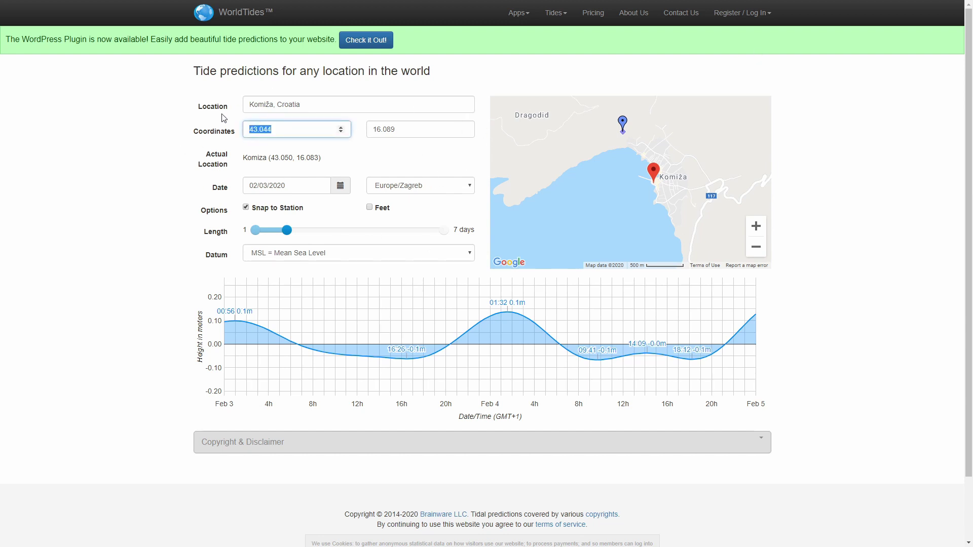
key(alt+Tab)
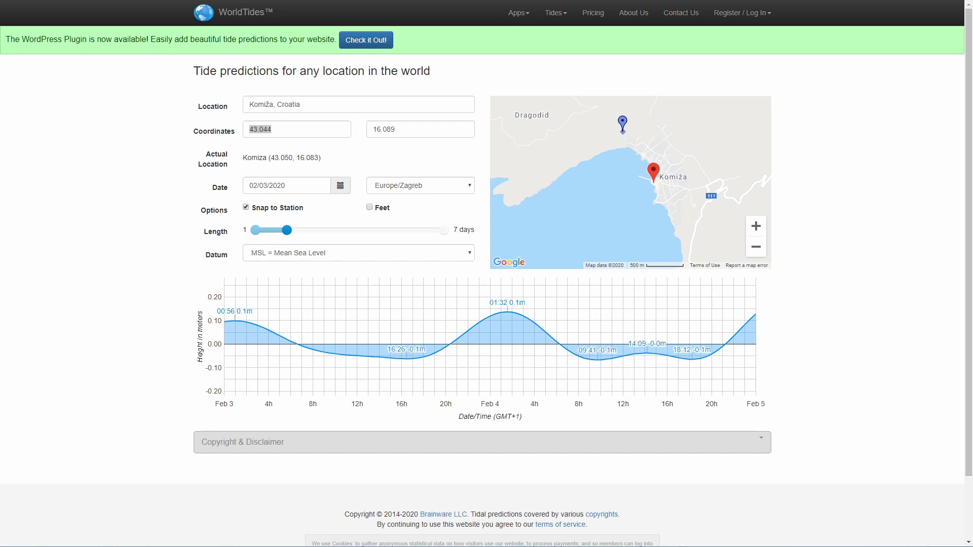
key(alt+Tab)
key(Tab)
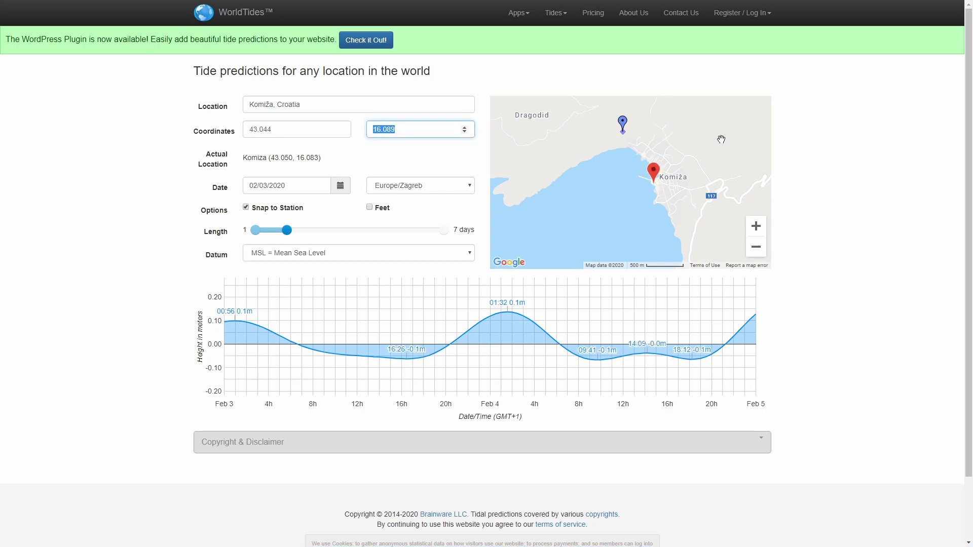
Open the Register for Free form and enter the full name and e-mail address
click(769, 18)
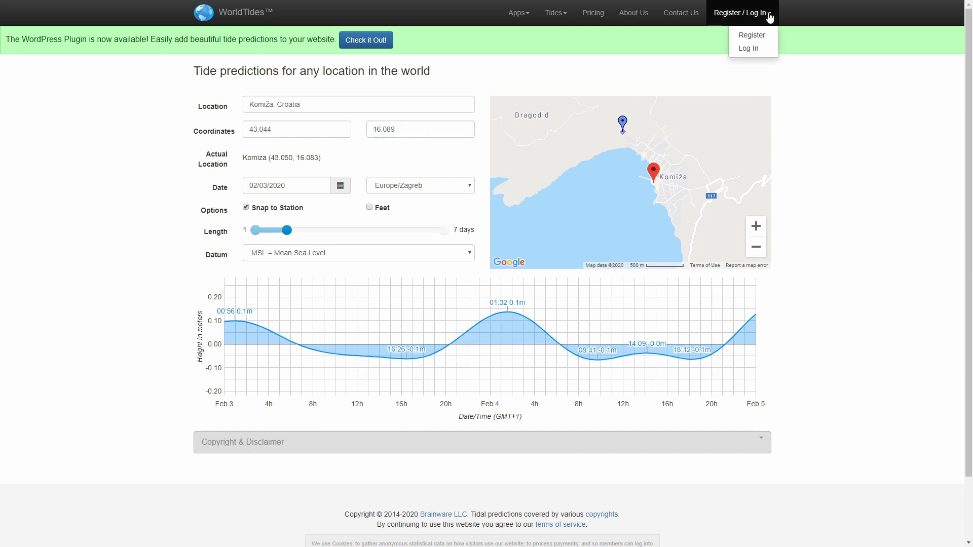
click(764, 39)
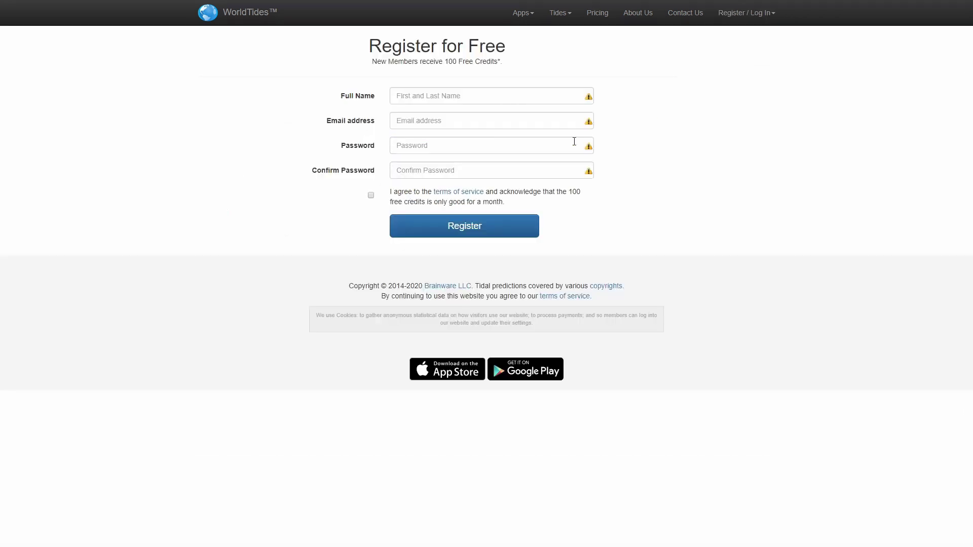
click(420, 101)
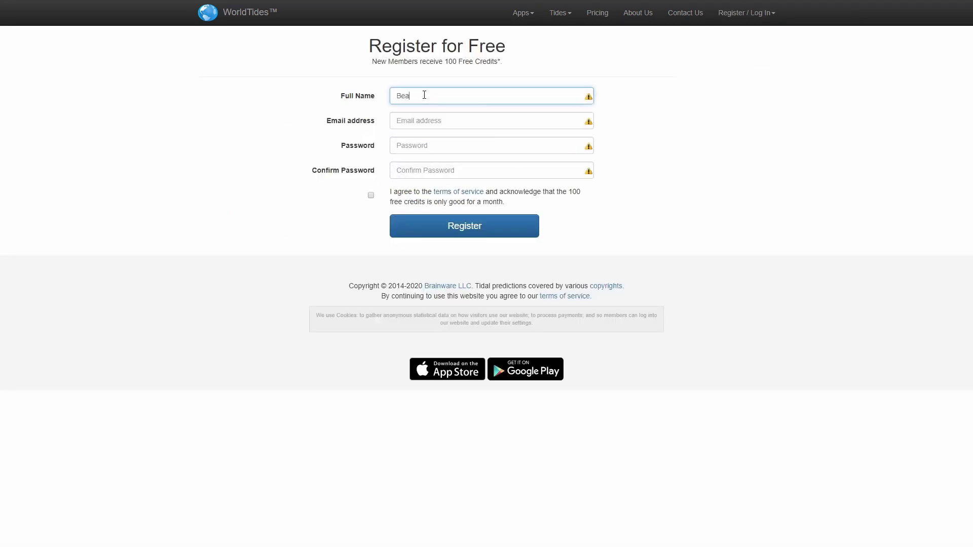
key(Tab)
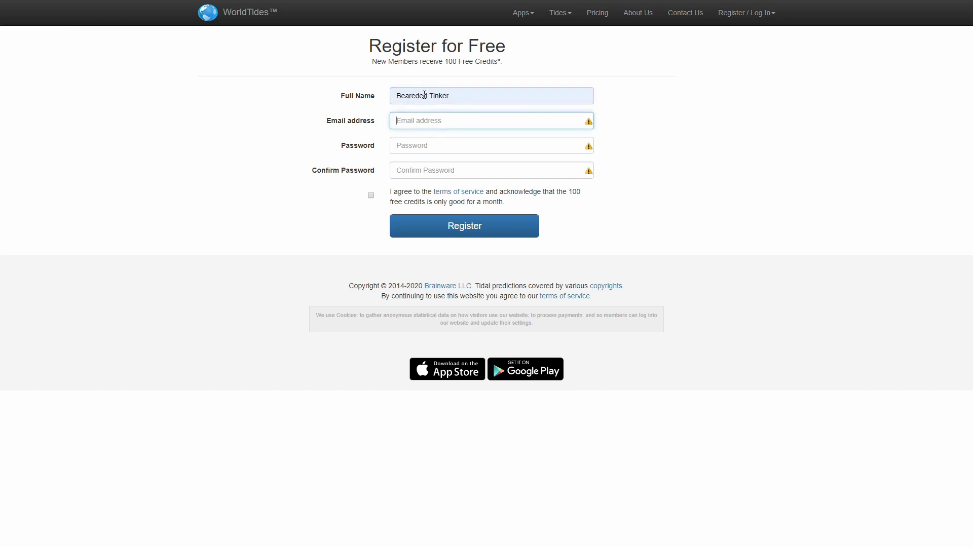
Enter the account password, accept the terms of service and submit the registration
key(Tab)
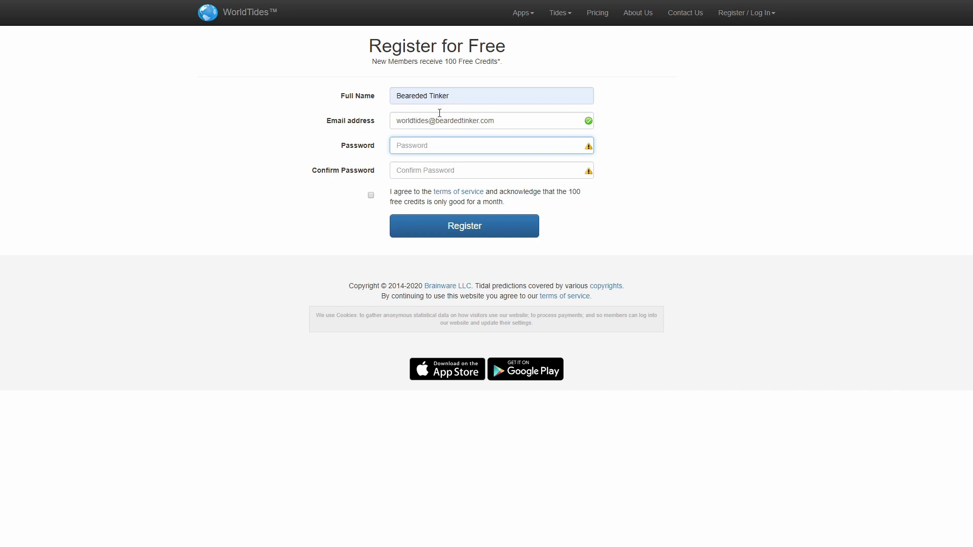
text(•••••••••••)
key(Tab)
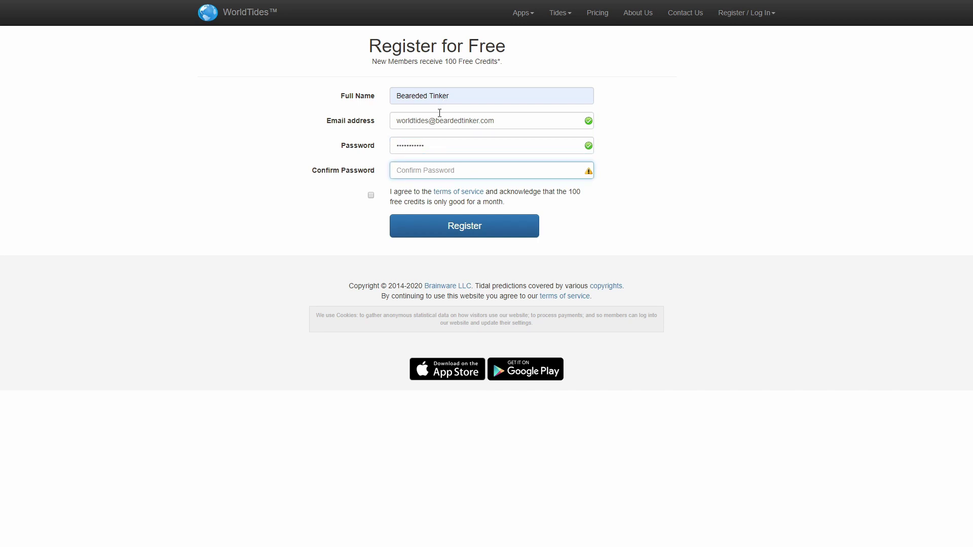
text(•••••••••••)
click(371, 195)
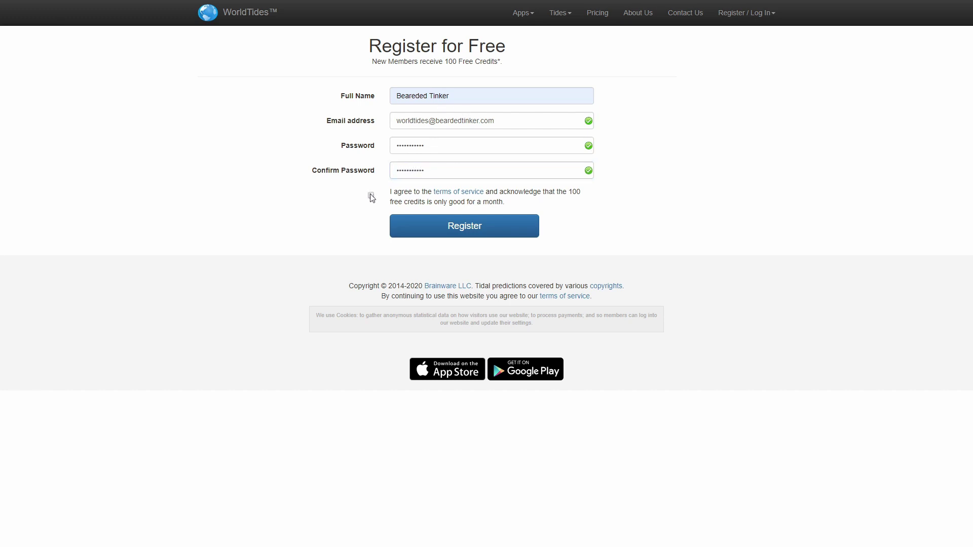
click(478, 234)
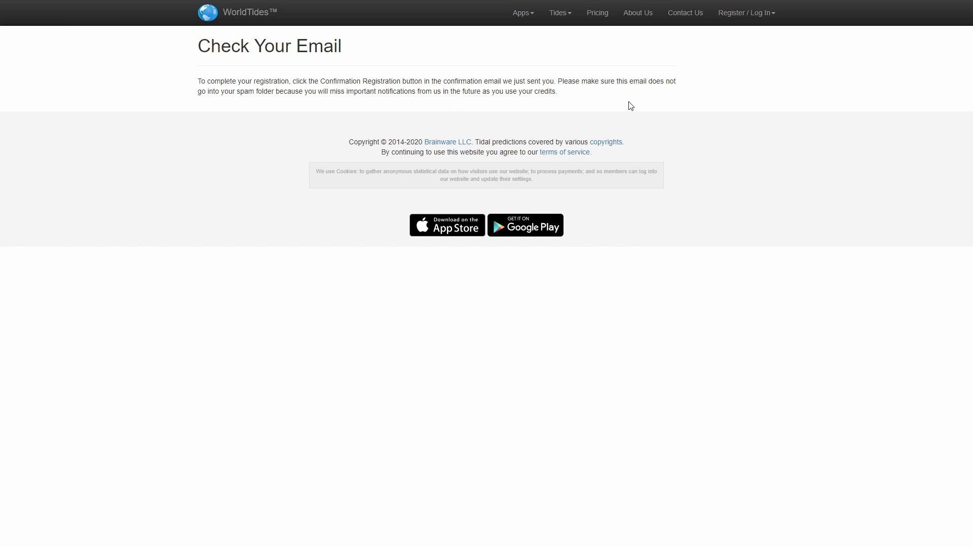
Log in to WorldTides and copy the API key from the Settings / API Key page
click(768, 13)
click(753, 48)
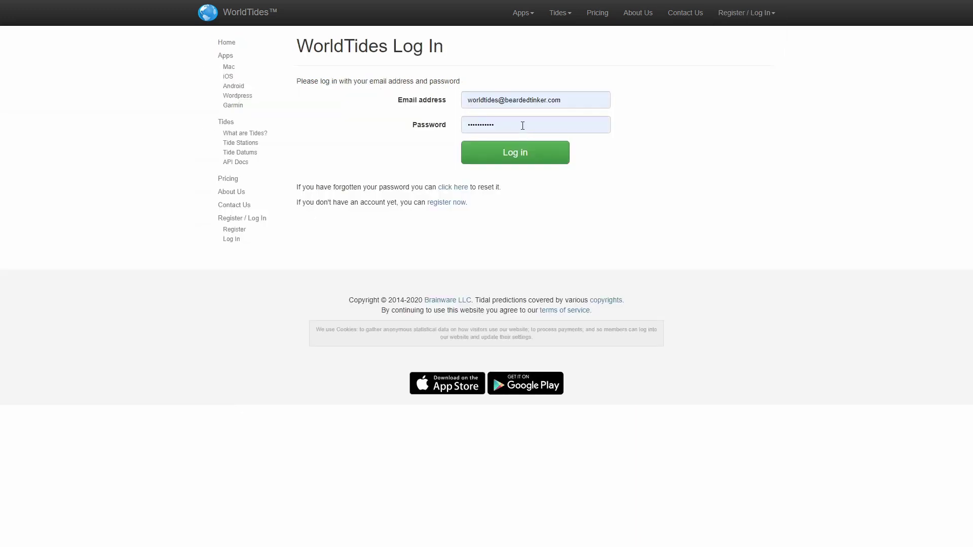
click(515, 153)
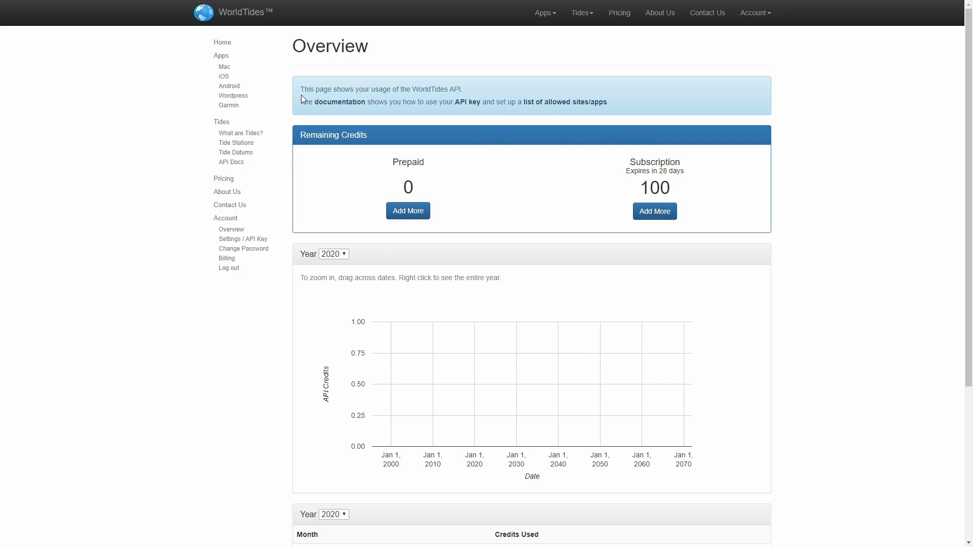
click(253, 241)
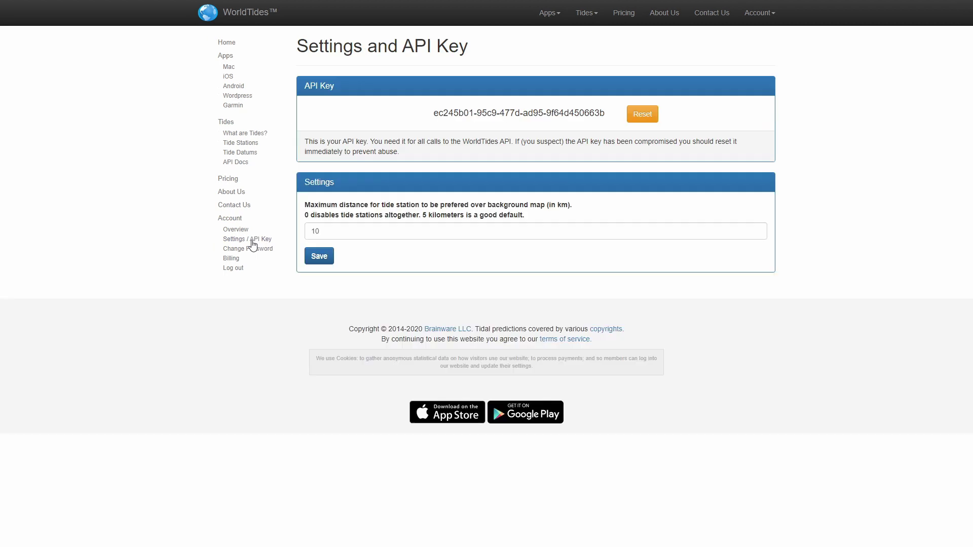
double_click(553, 112)
drag(553, 112, 455, 108)
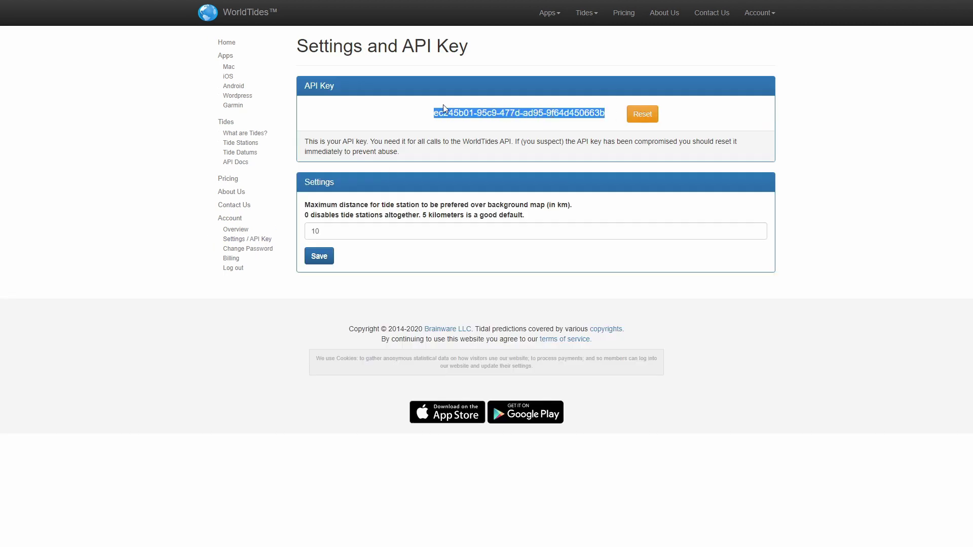
key(alt+Tab)
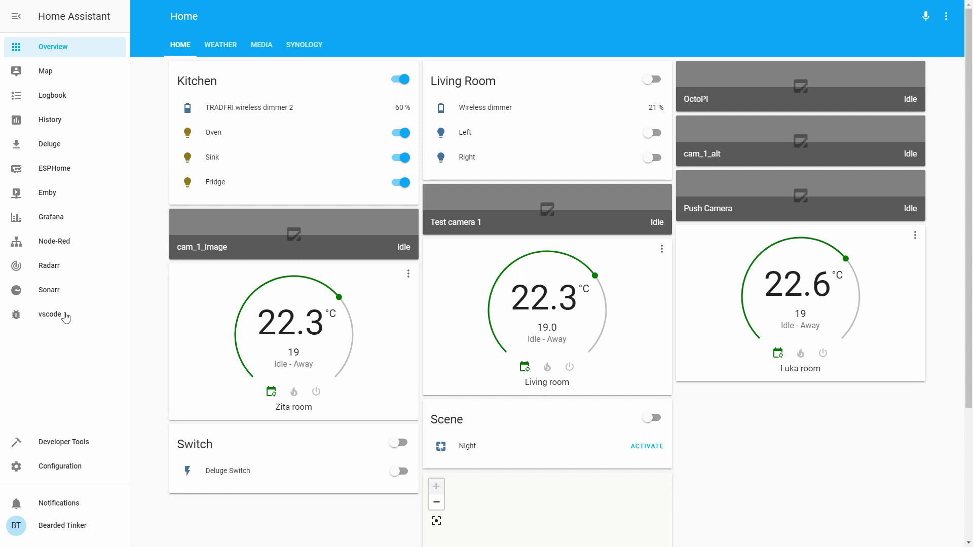
Open sensor.yaml in the VS Code panel and add a new line after the Gearbest entry on line 157
click(64, 316)
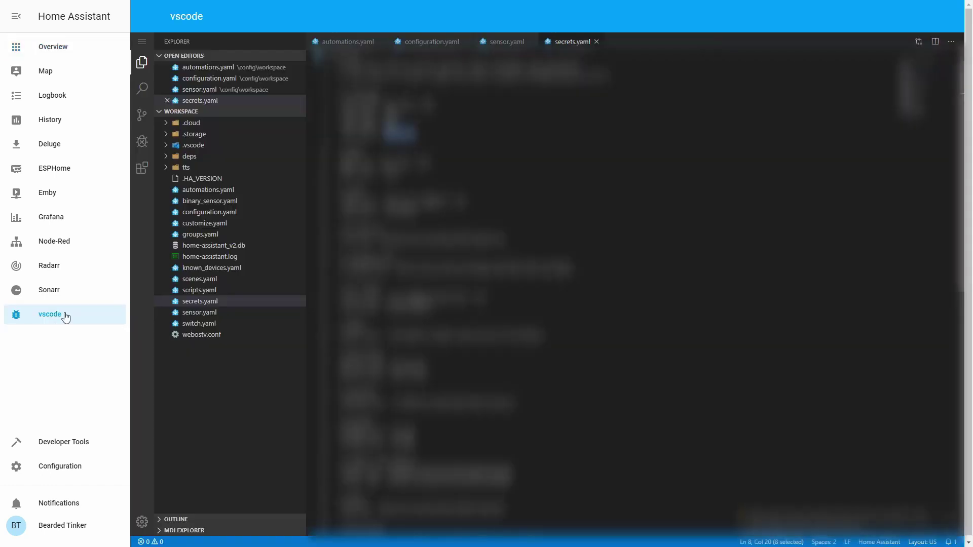
click(931, 516)
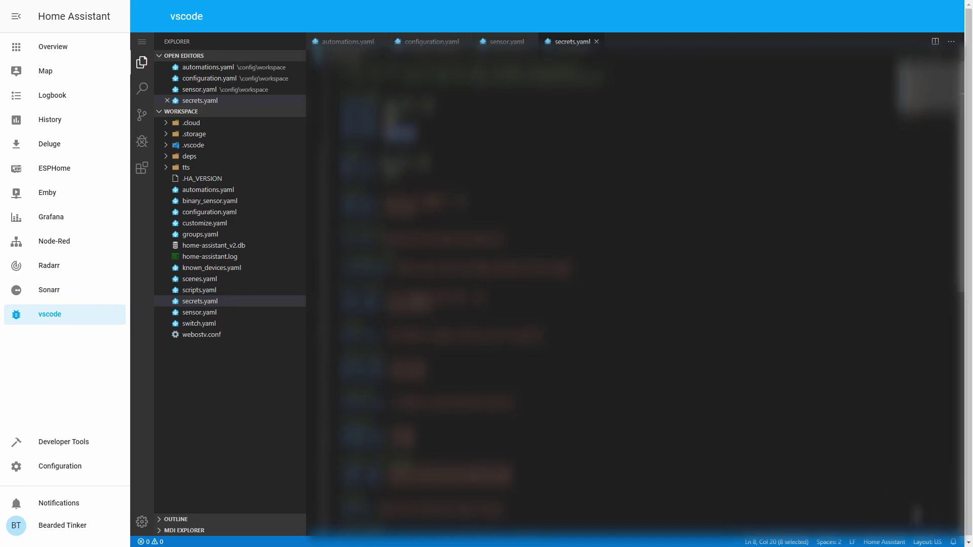
click(213, 314)
scroll(434, 260, down, 15)
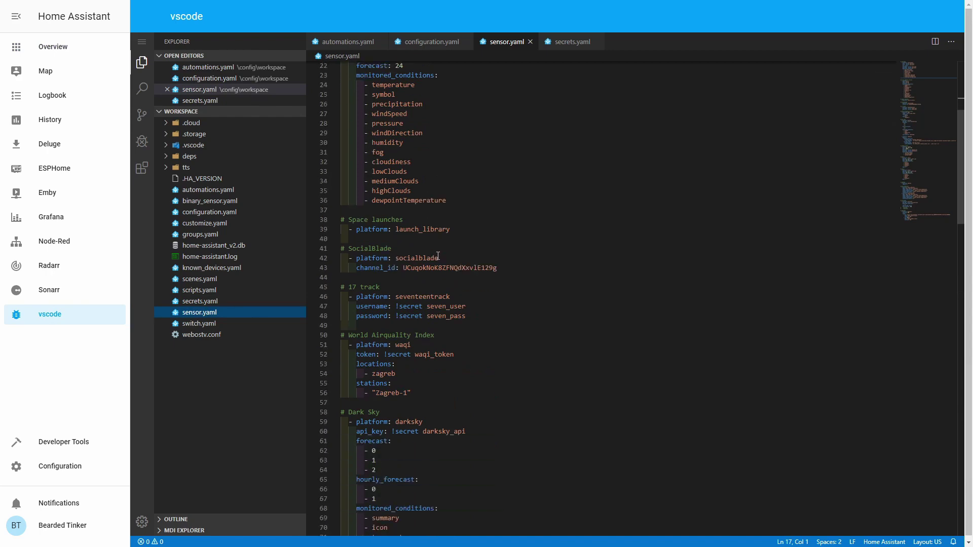
scroll(439, 256, down, 17)
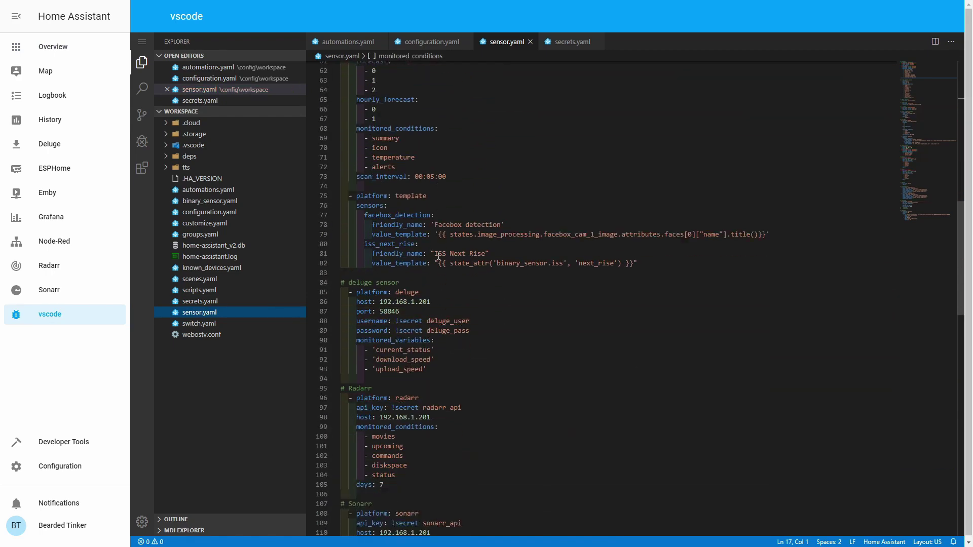
scroll(438, 259, down, 11)
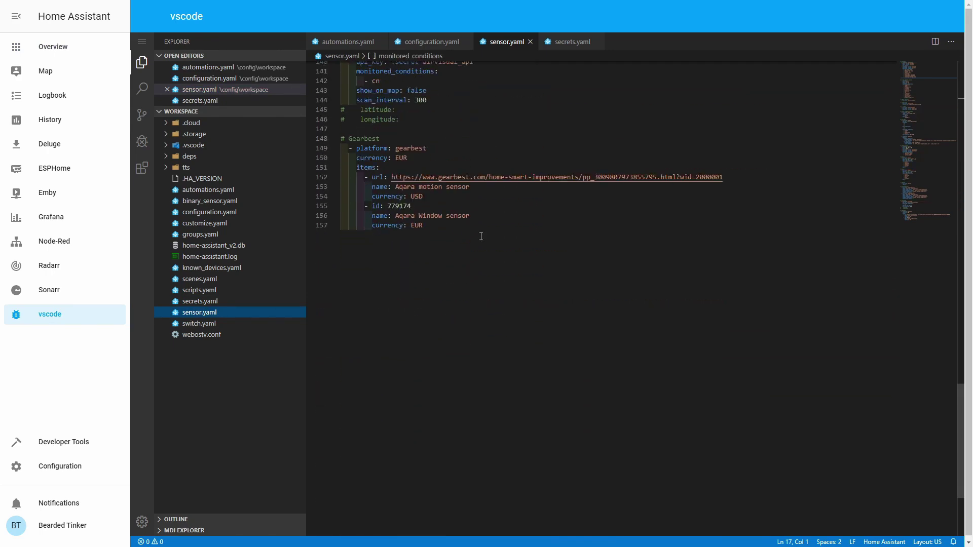
click(475, 224)
key(Return)
key(Return)
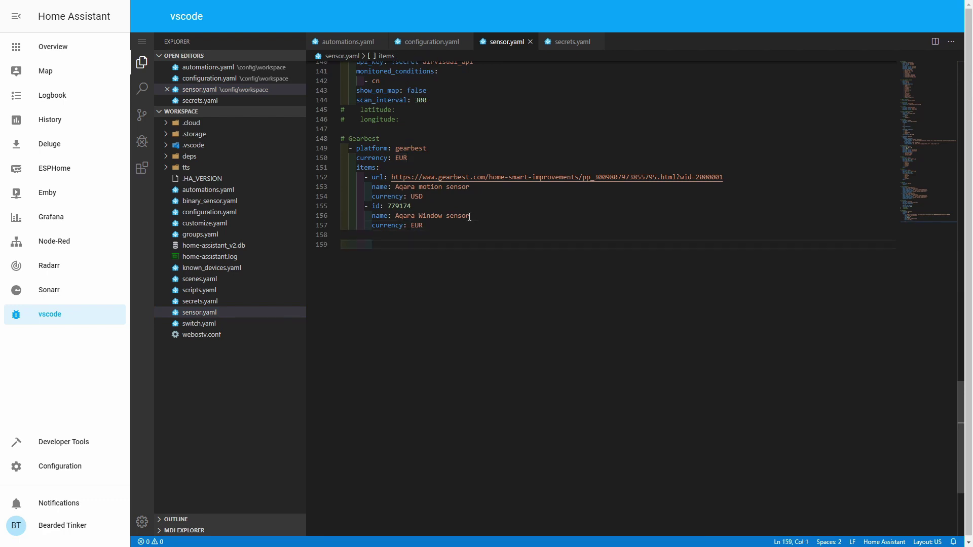
Add a '# World Tides' comment with blank lines below it
text(# World Tides)
key(Return)
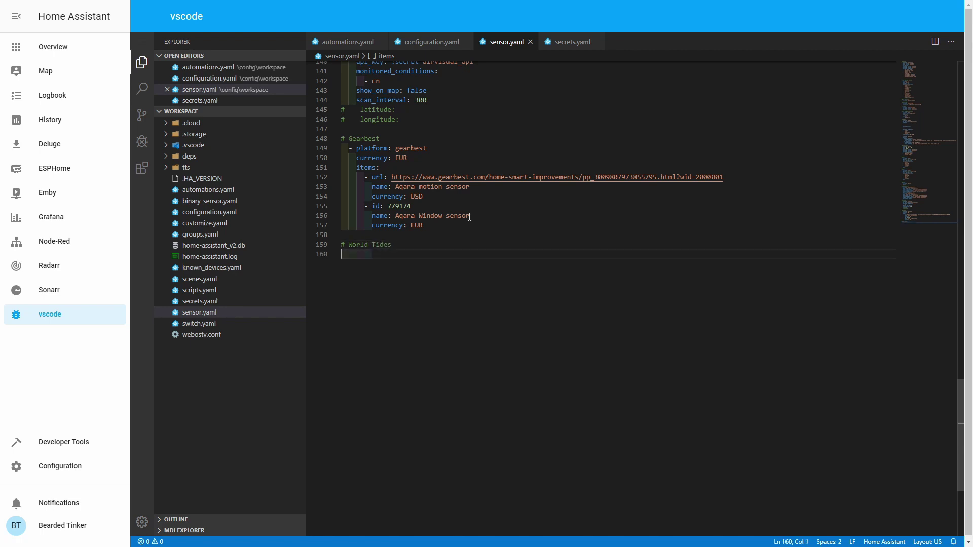
key(Return)
key(Up)
Add '- platform: worldtidesinfo' and 'api_key: !secret worldtide_key' lines under the comment
text(-)
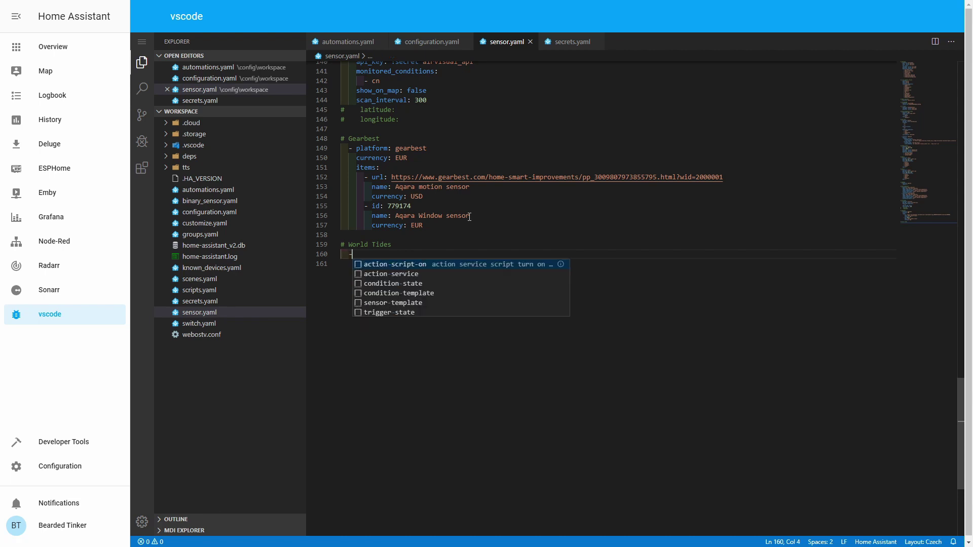
text( plat)
key(Return)
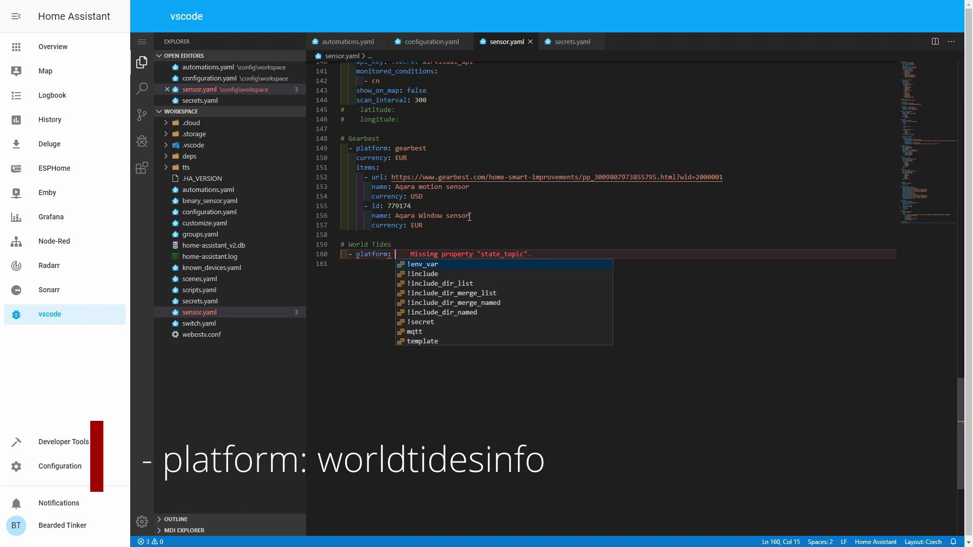
text(world)
text(t)
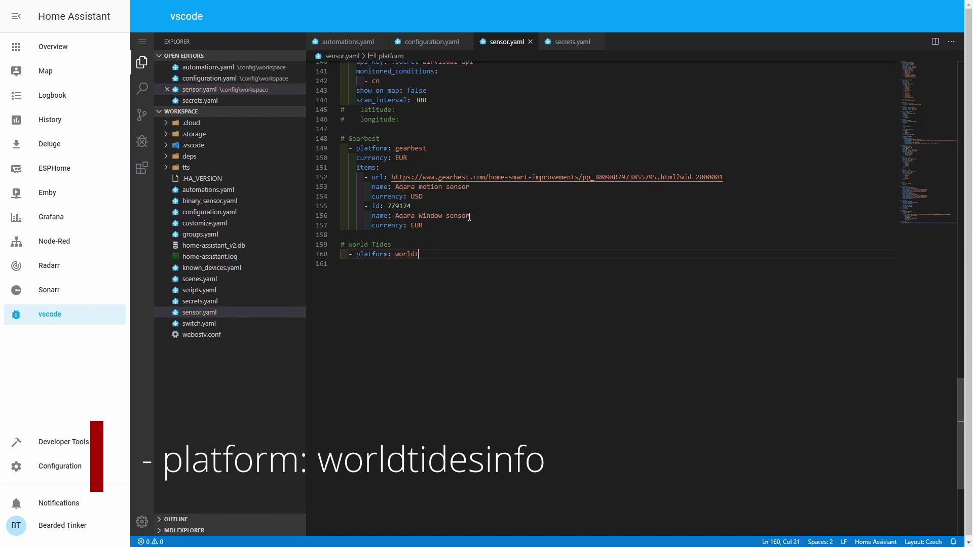
text(idesinfo)
key(Return)
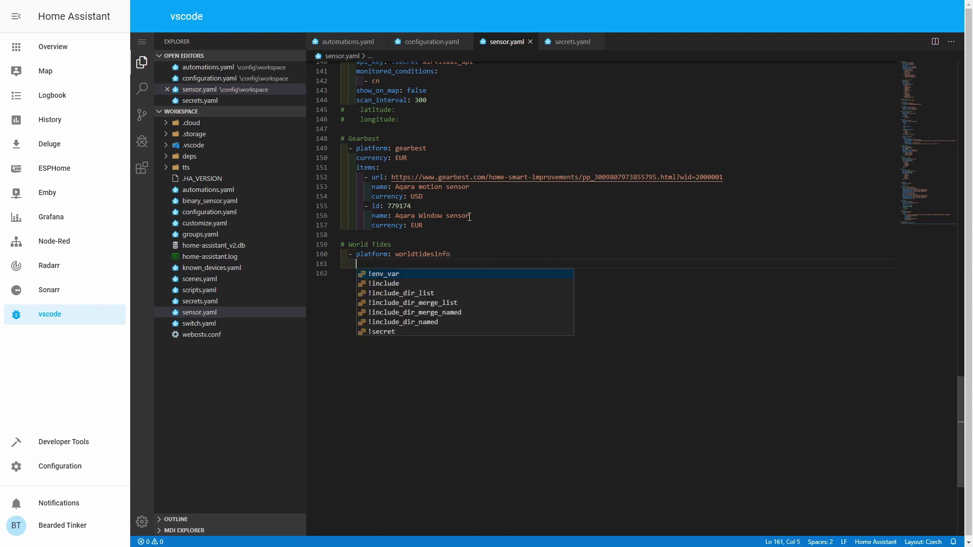
text(api)
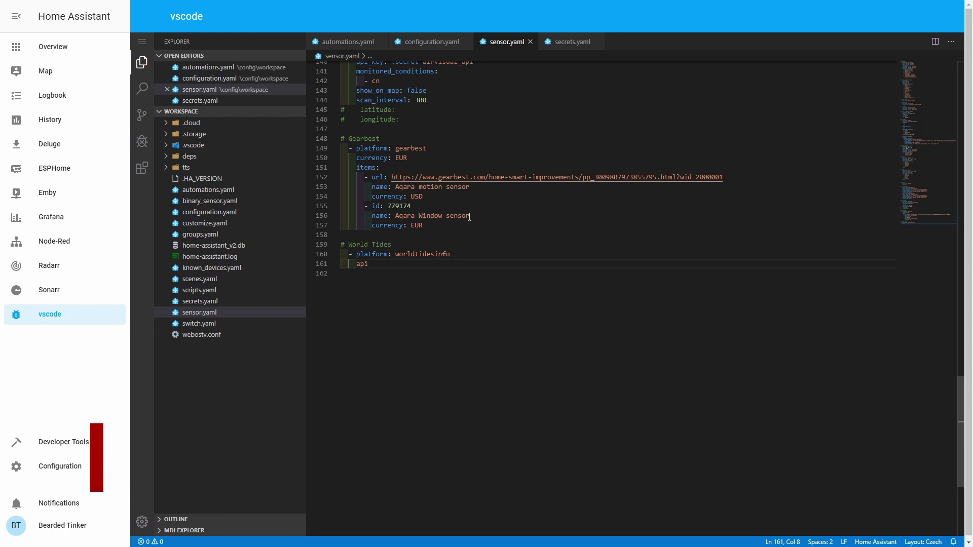
text(_)
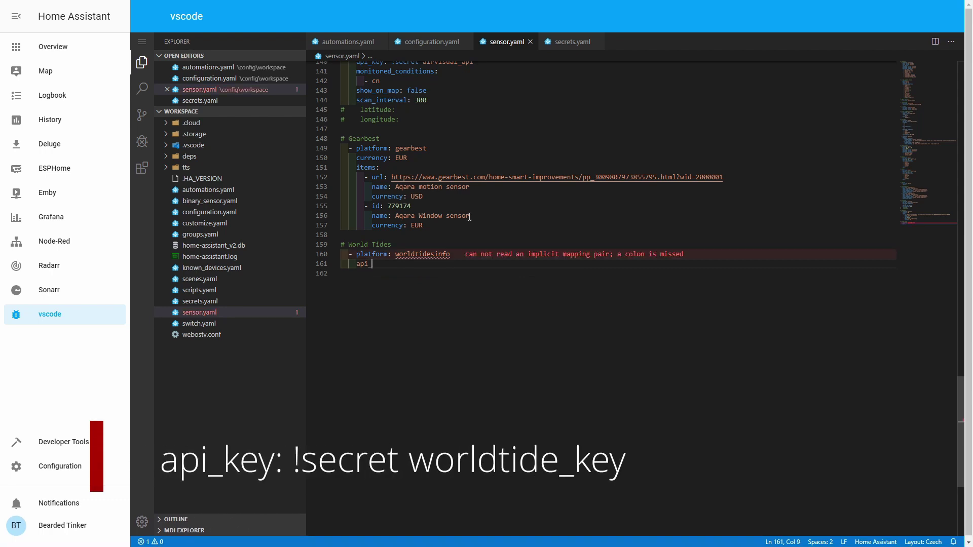
text(key: )
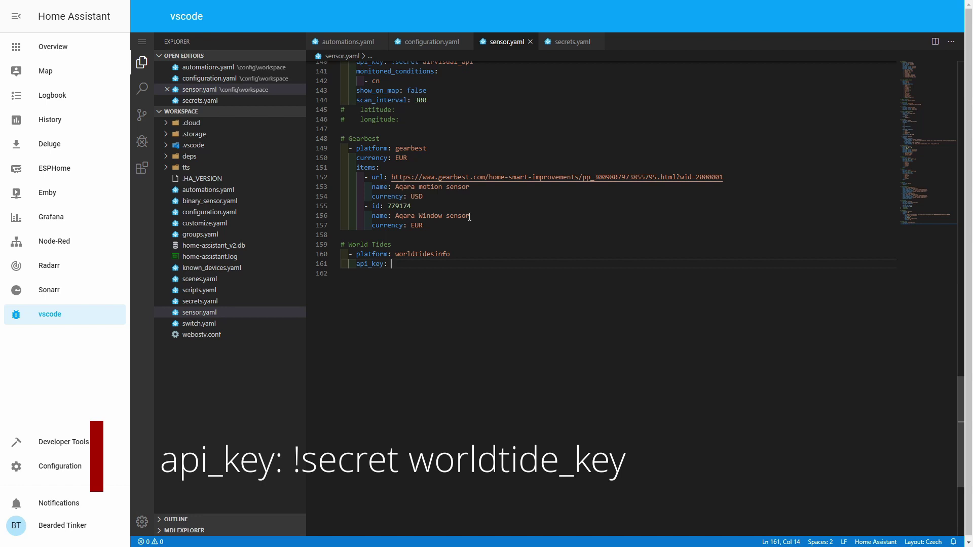
text(!)
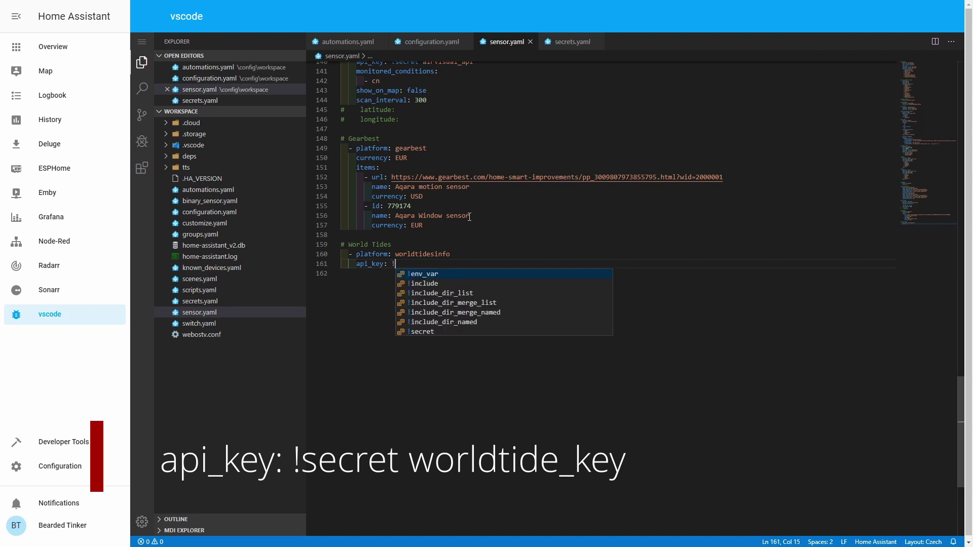
text(secret )
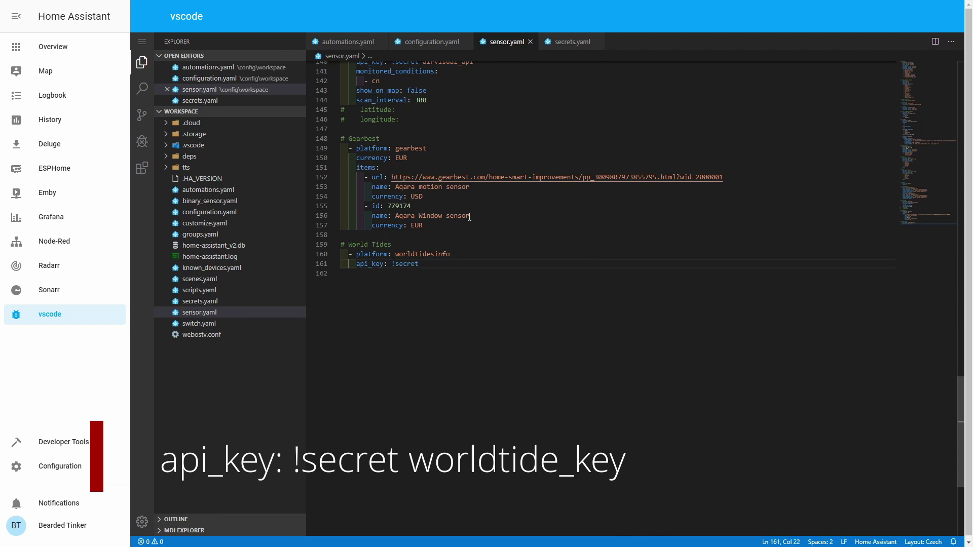
text(worldtide_key)
key(Return)
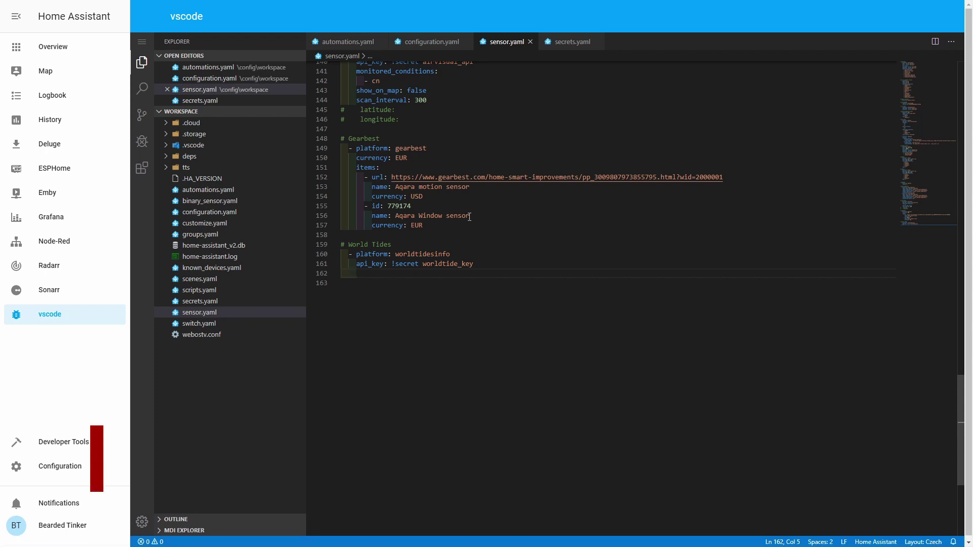
Add 'latitude: 43.044' and 'longitude: 16.089' lines to the World Tides entry
text(lat)
key(Escape)
text(itude:)
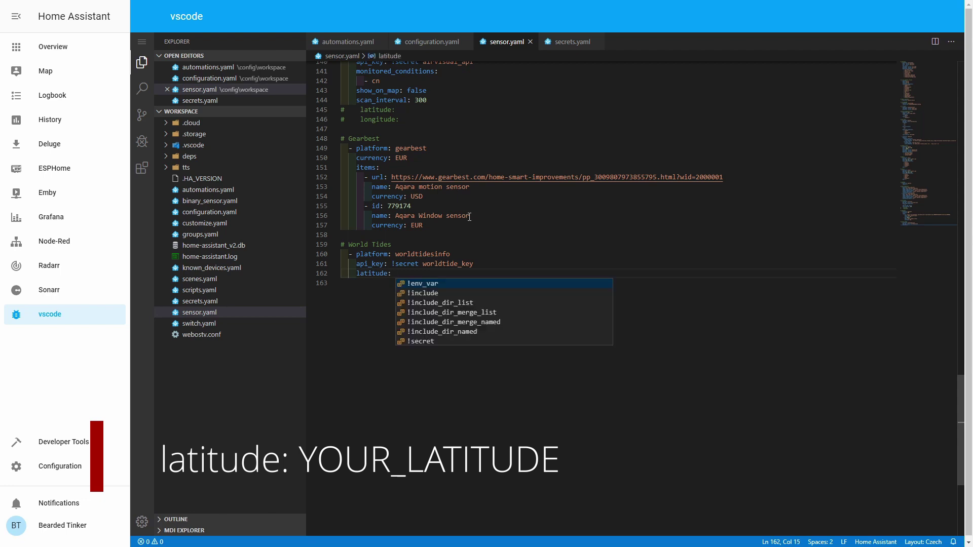
key(Escape)
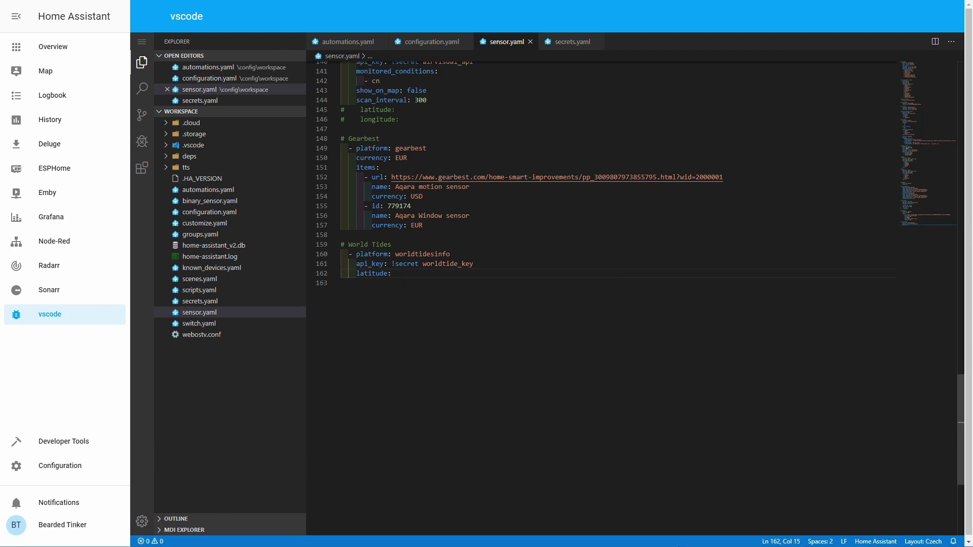
key(alt+shift)
text(43)
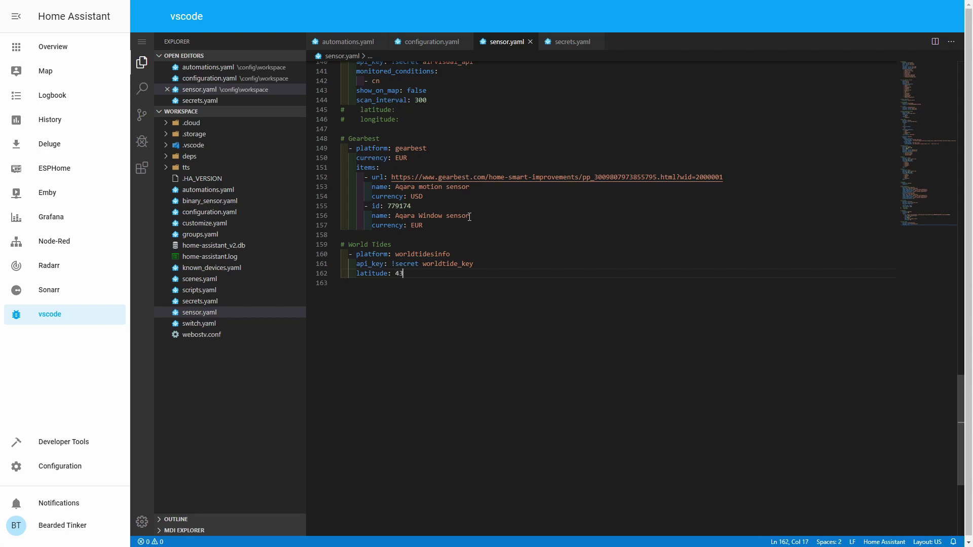
text(.044)
key(Return)
text(longit)
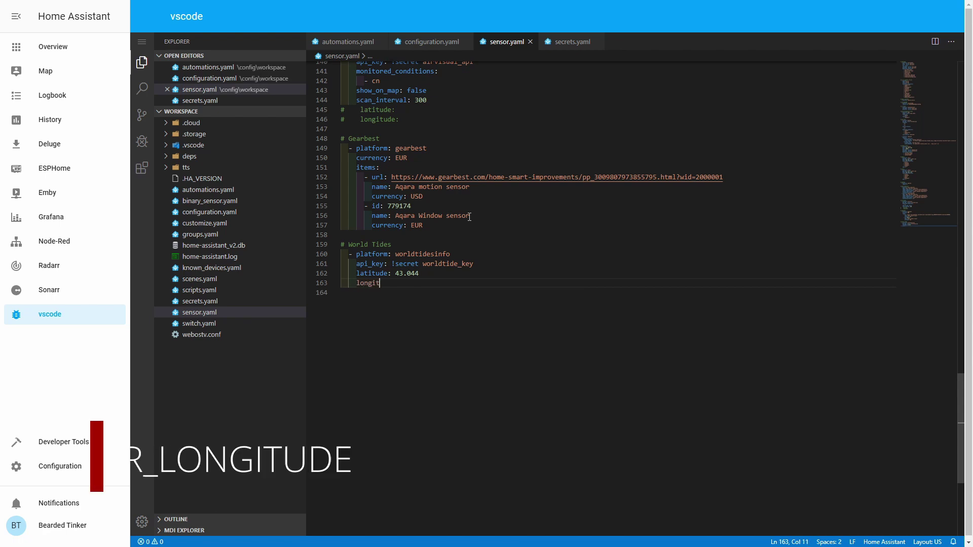
text(ude: )
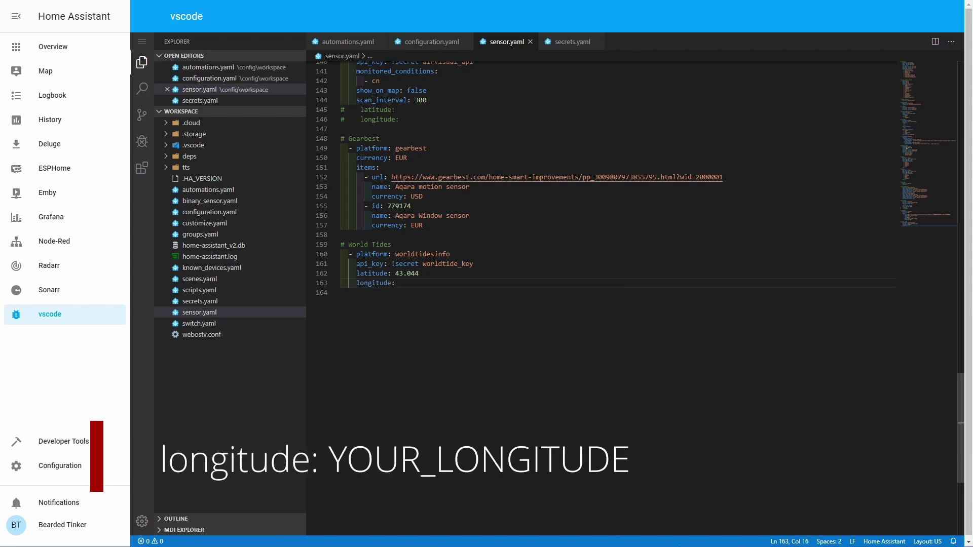
text(16)
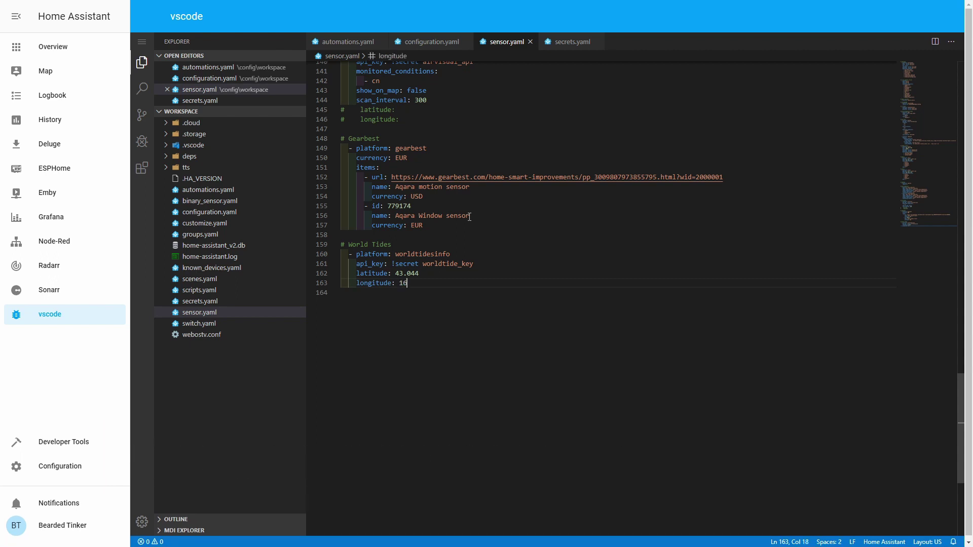
text(.089)
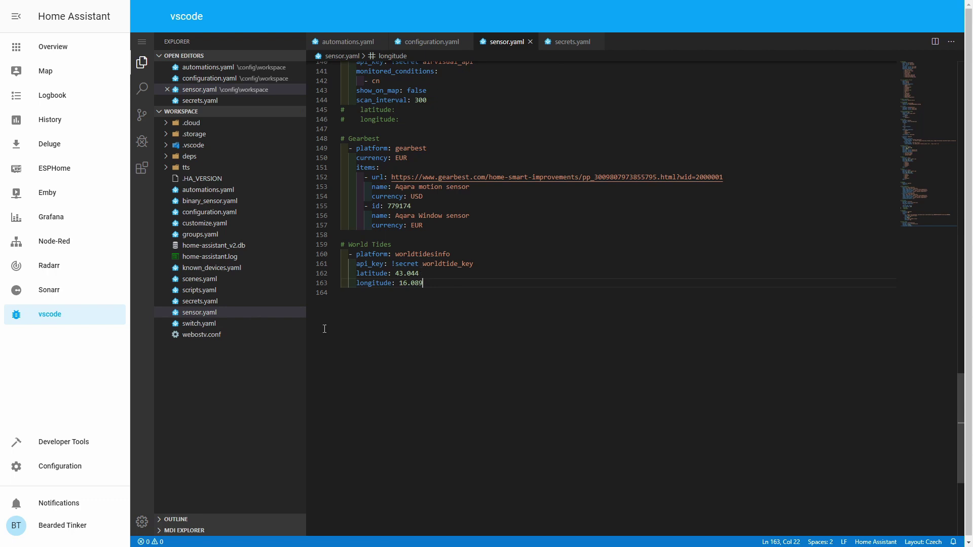
Run CHECK CONFIG in Server Controls, then restart Home Assistant and confirm
click(85, 466)
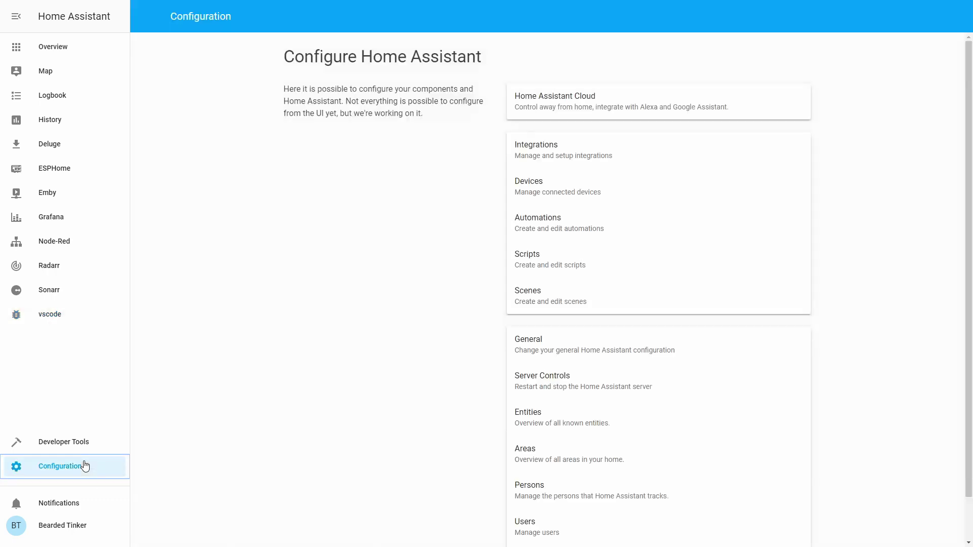
click(531, 378)
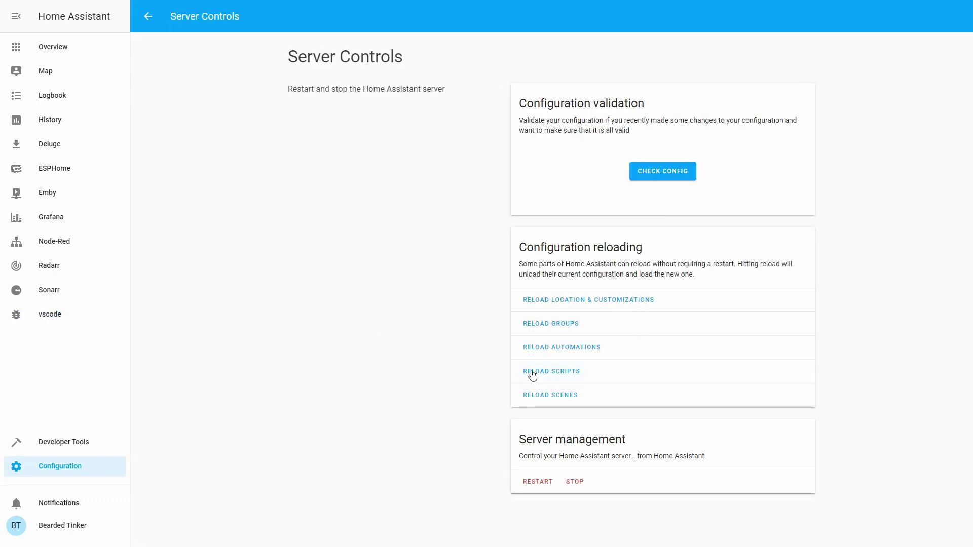
click(684, 181)
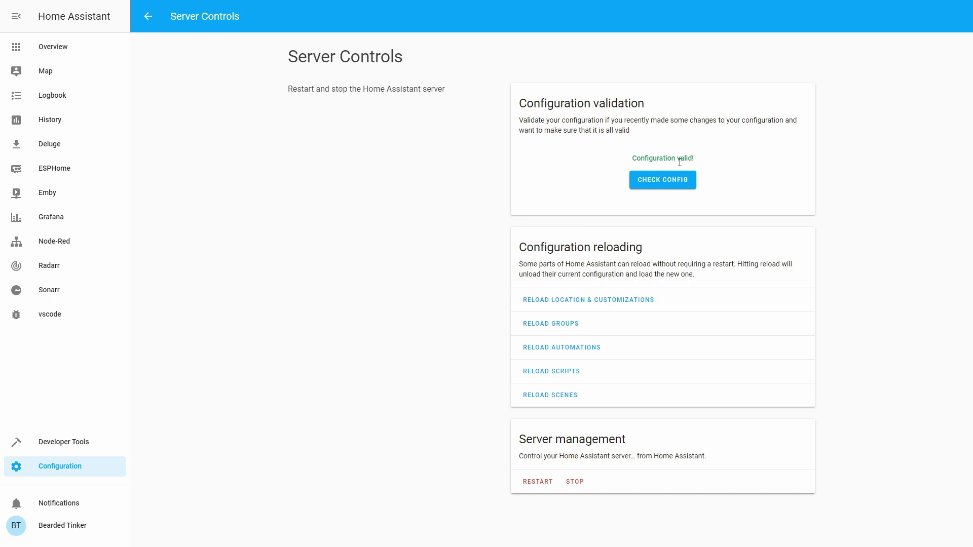
click(538, 483)
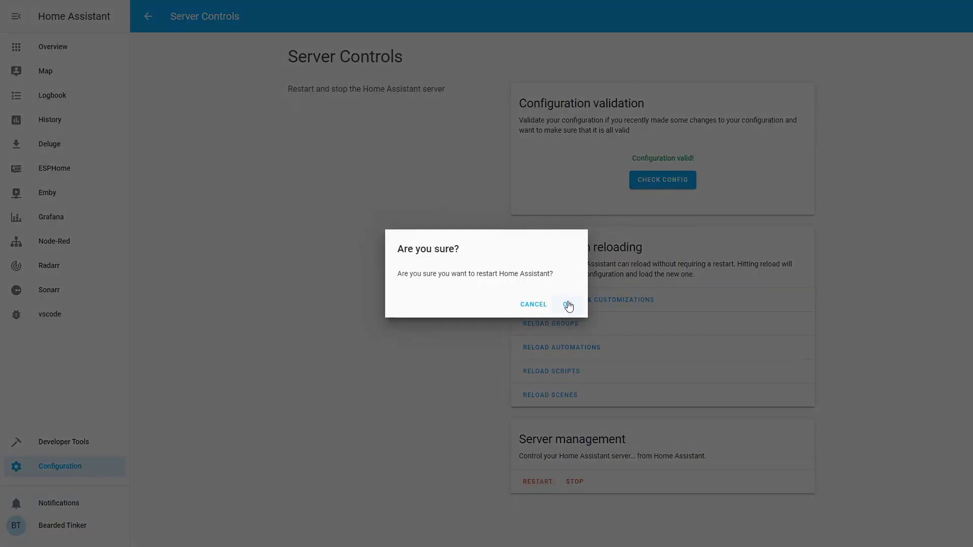
click(568, 304)
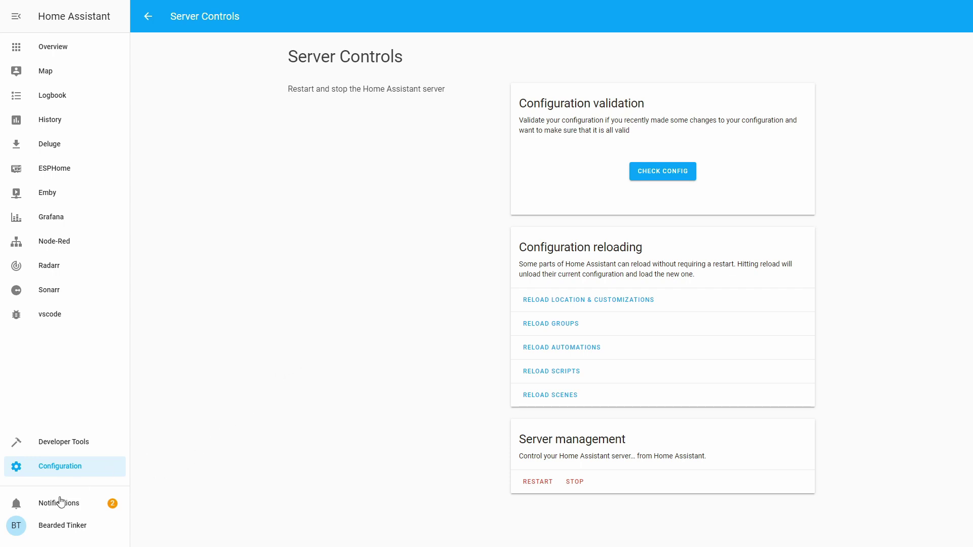
Open the Weather view of the Overview dashboard in Configure UI mode
click(54, 49)
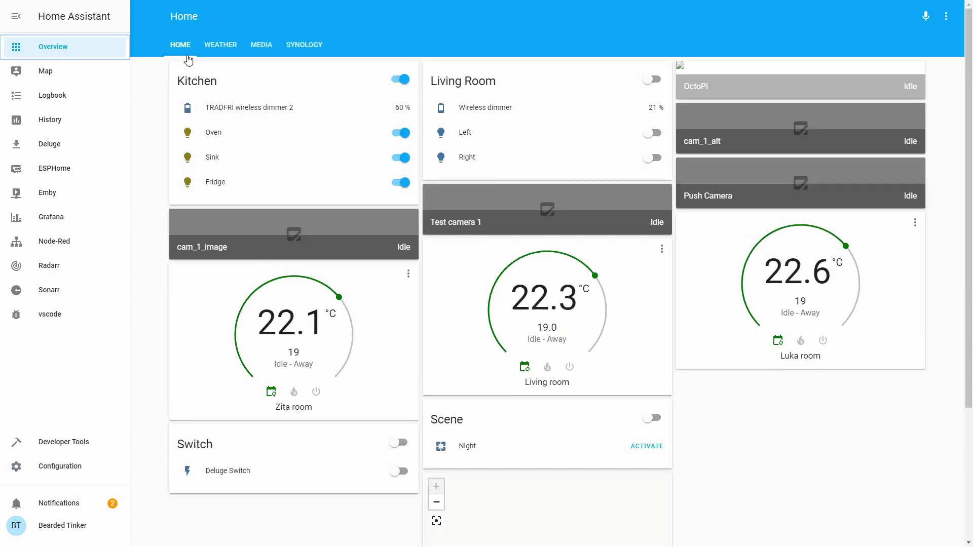
click(227, 46)
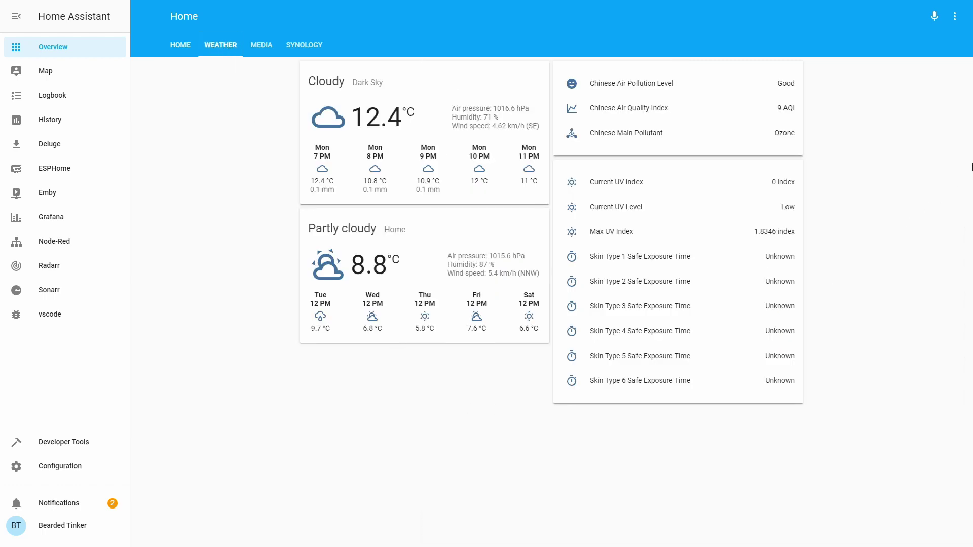
click(957, 19)
click(918, 23)
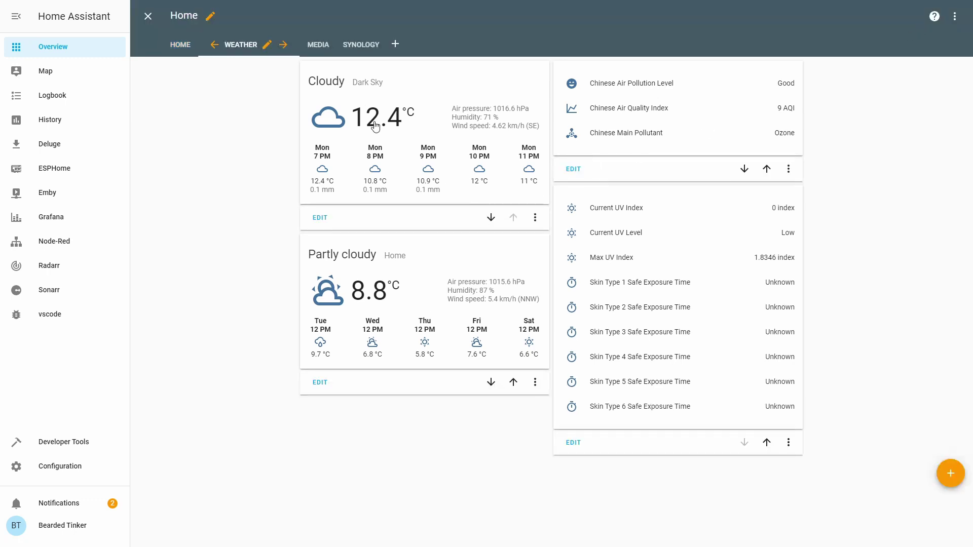
Add an Entities card with sensor.worldtidesinfo and save it
click(948, 473)
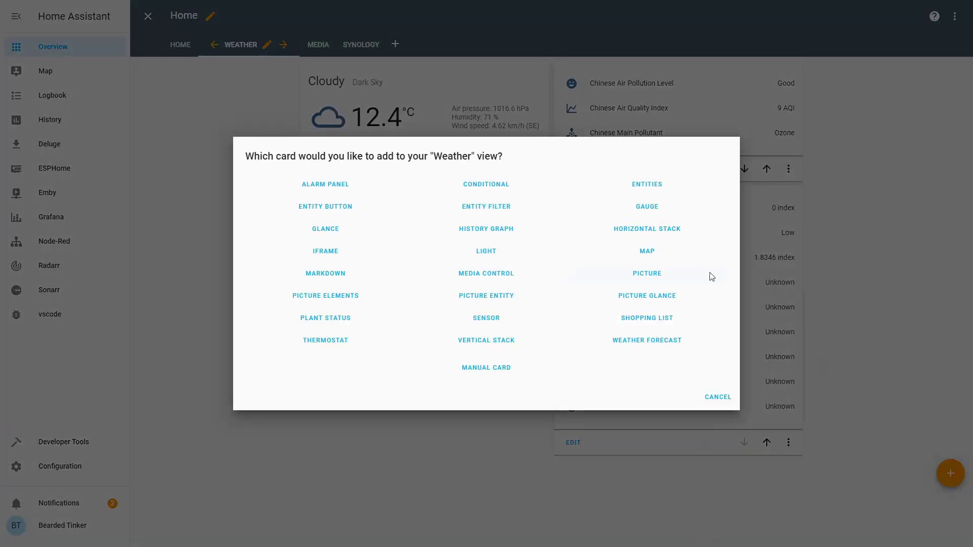
click(649, 186)
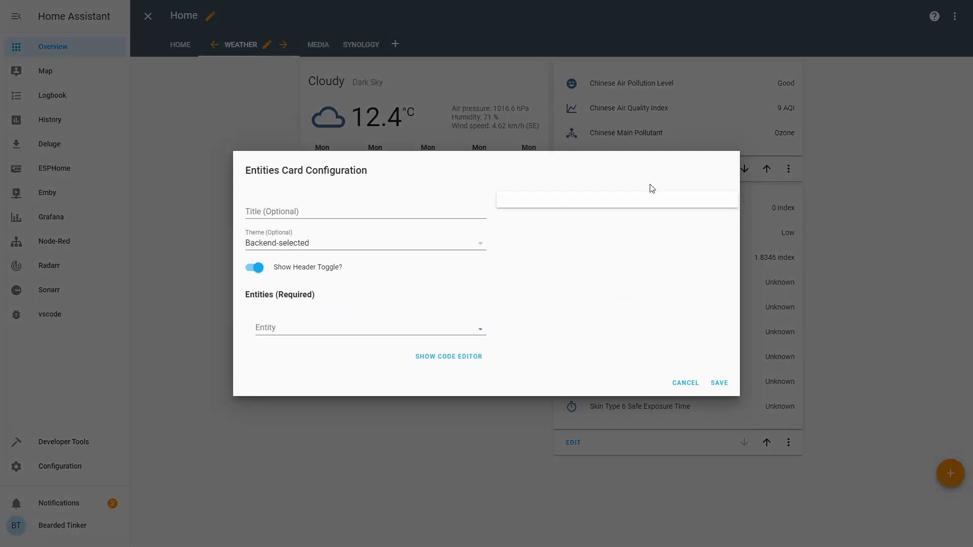
click(296, 324)
text(wo)
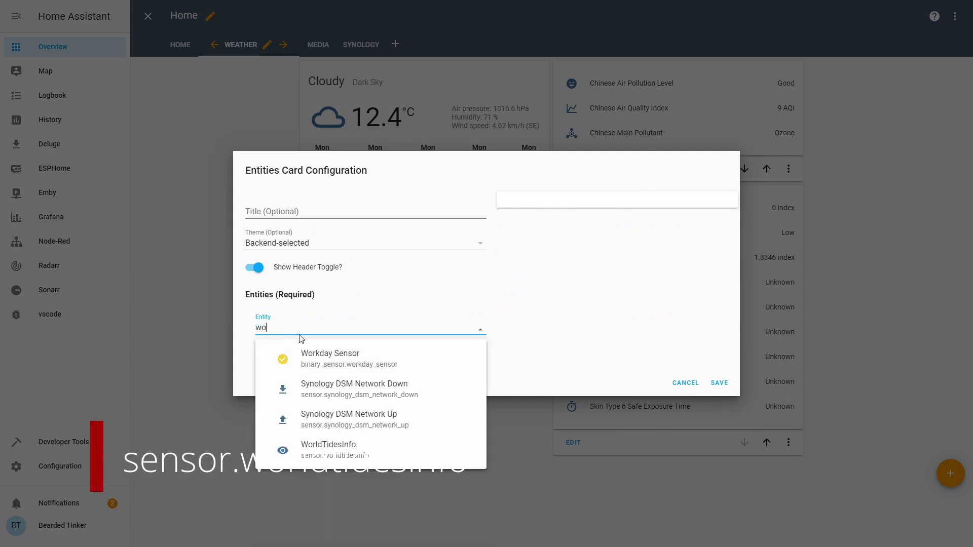
click(354, 446)
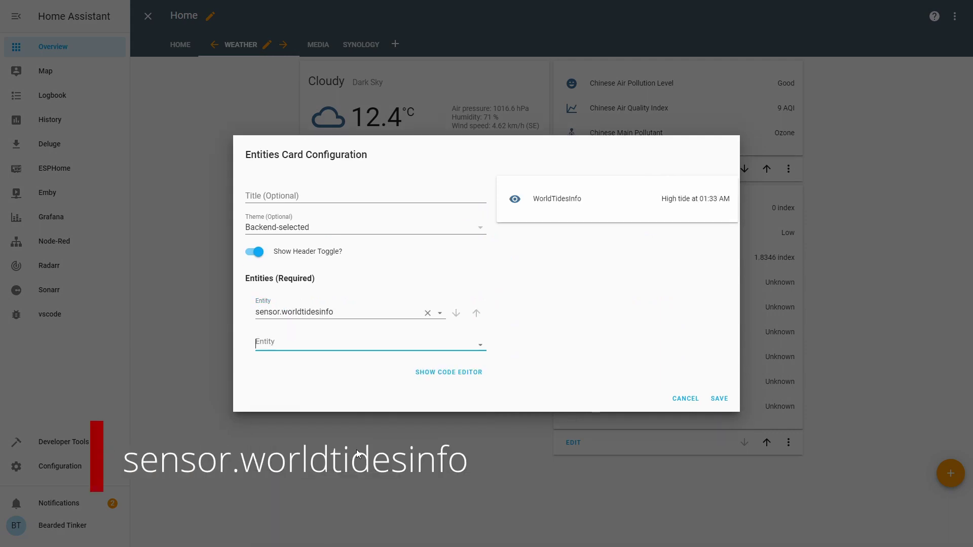
click(717, 400)
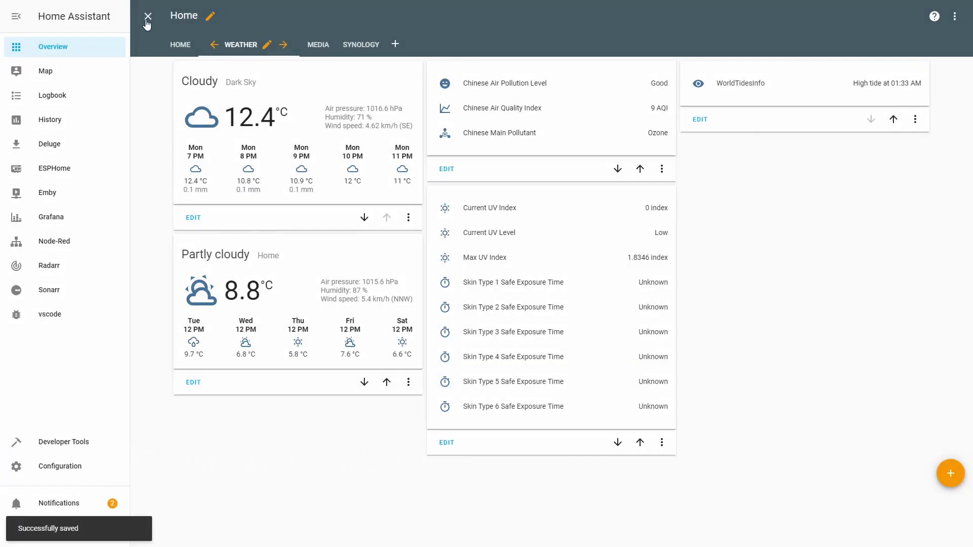
Exit edit mode and check WorldTidesInfo details: high tide 00:33 UTC, low tide 08:41 UTC
click(147, 18)
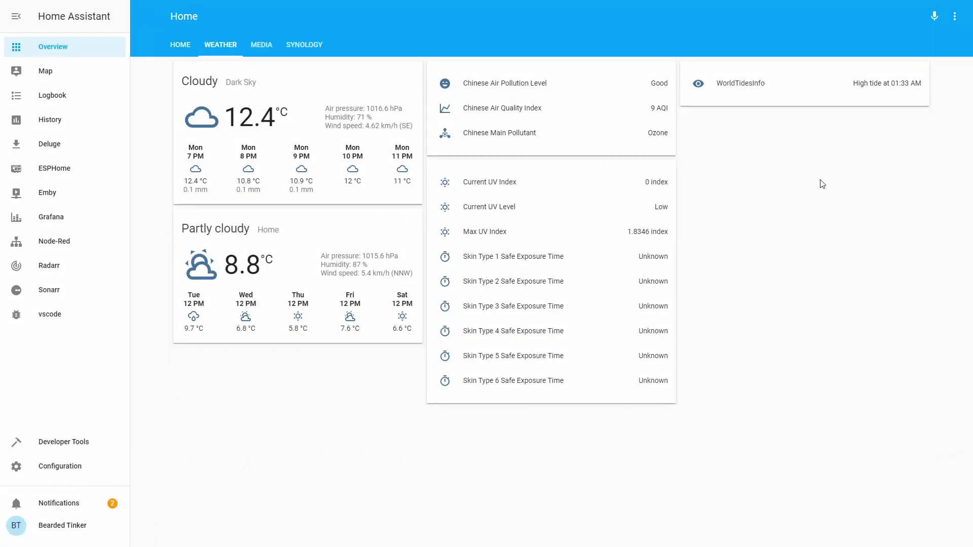
click(733, 90)
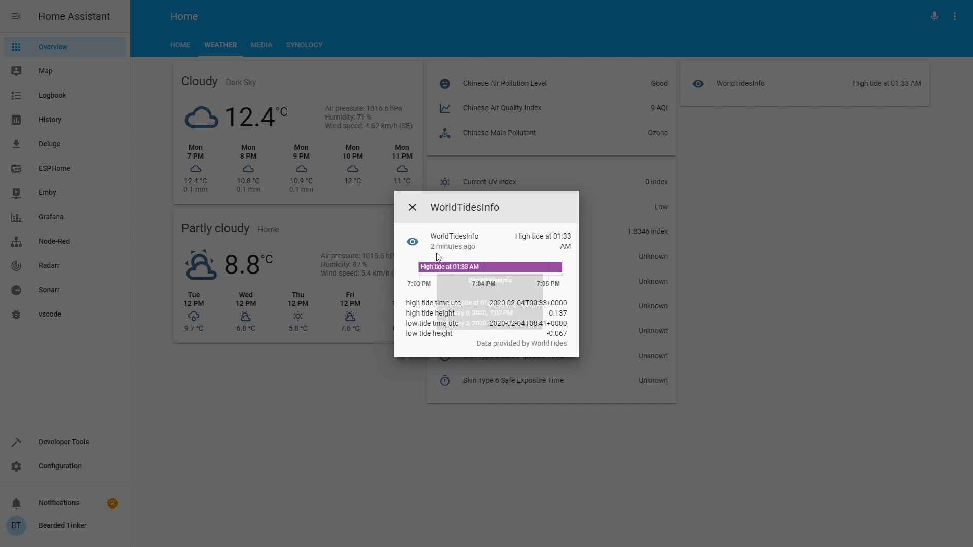
click(412, 209)
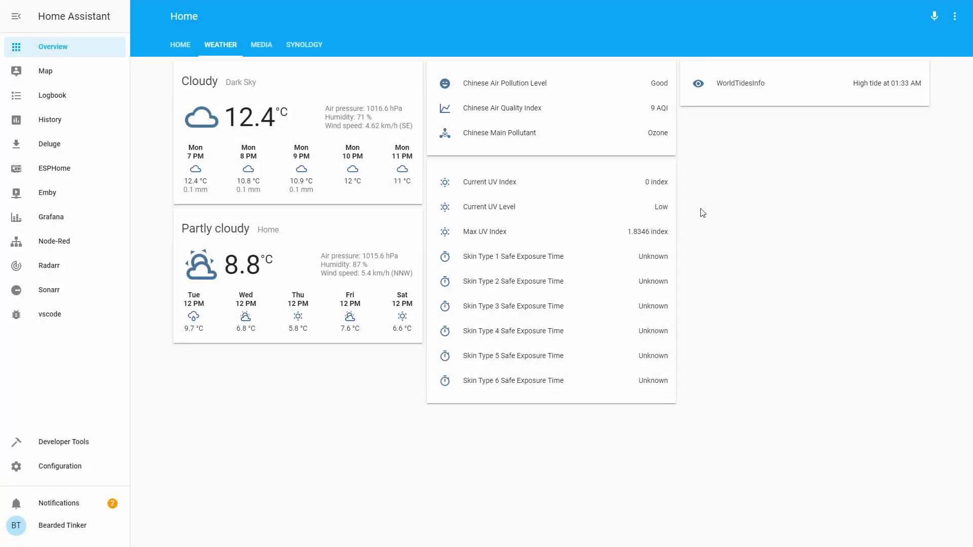
click(704, 92)
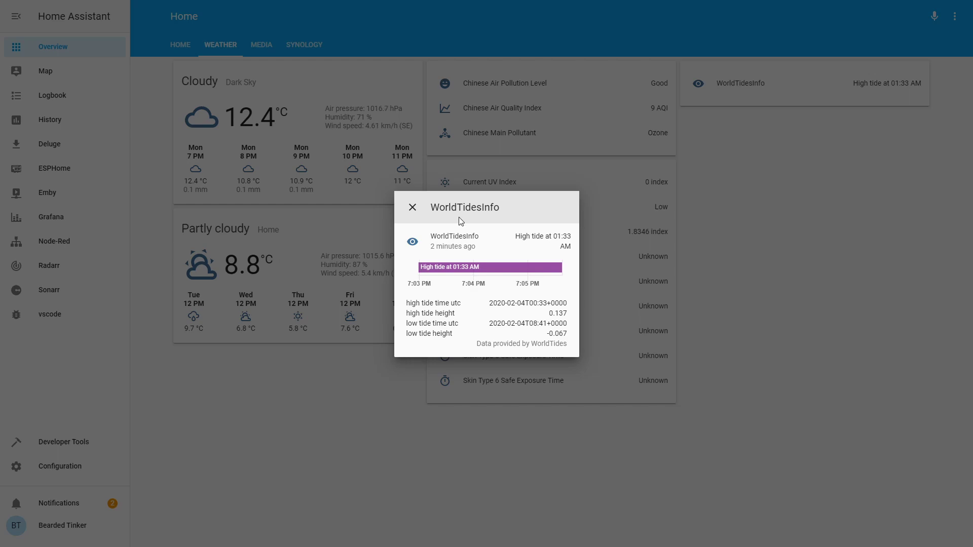
click(412, 208)
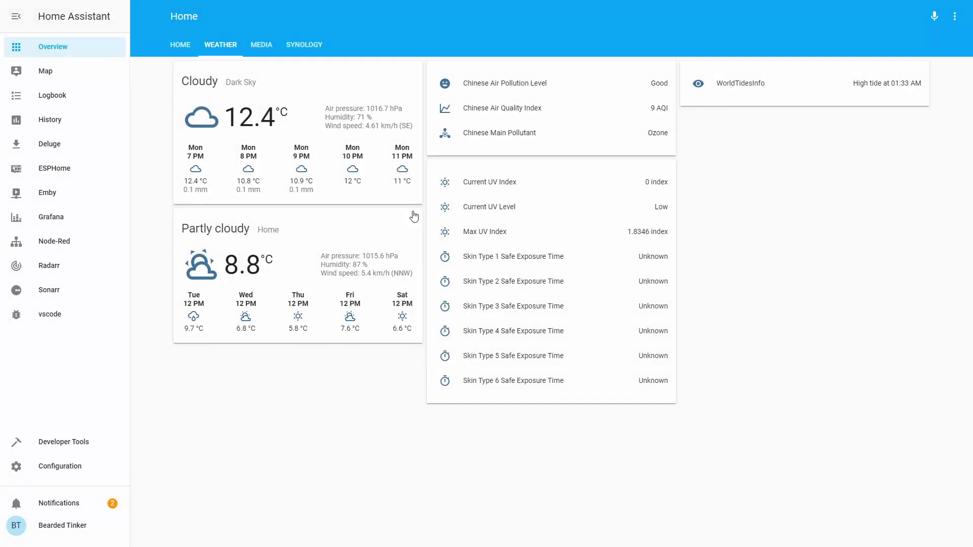